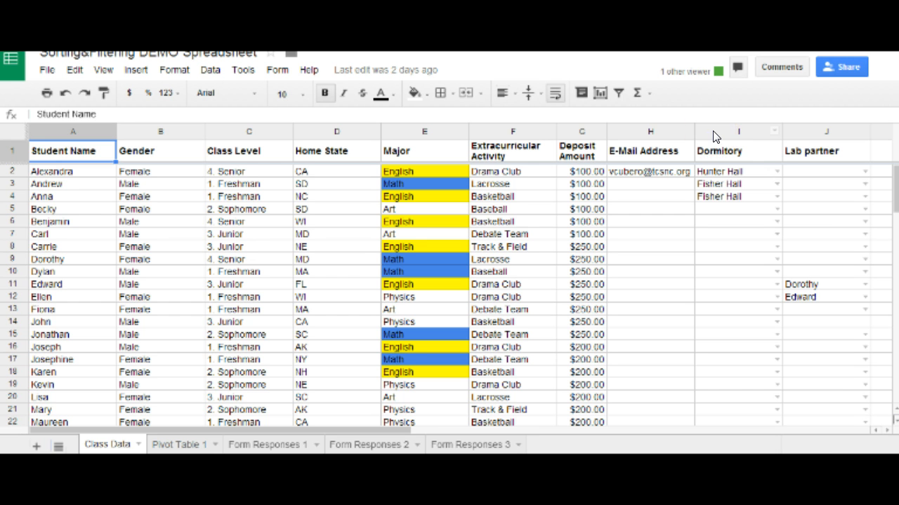
# - Delete all values from the Dormitory column and view the dropdown choices in cell I2
pyautogui.click(711, 131)
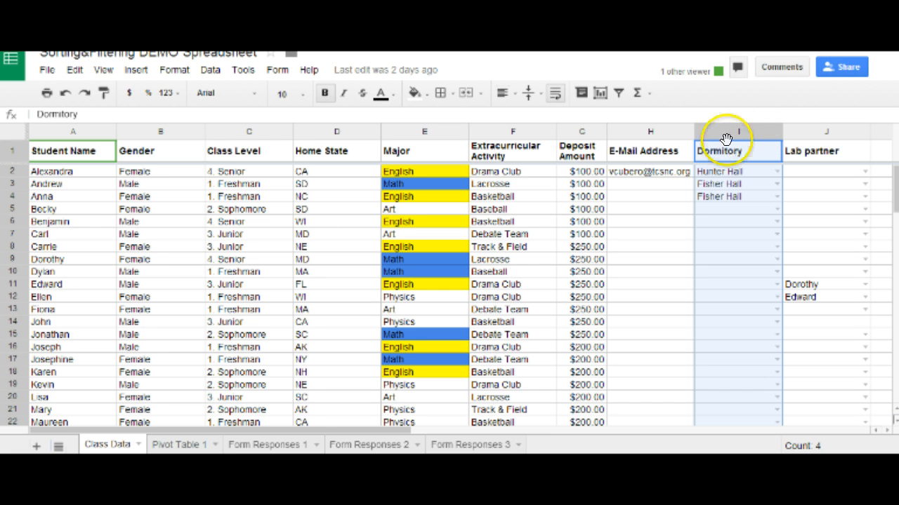
pyautogui.click(75, 69)
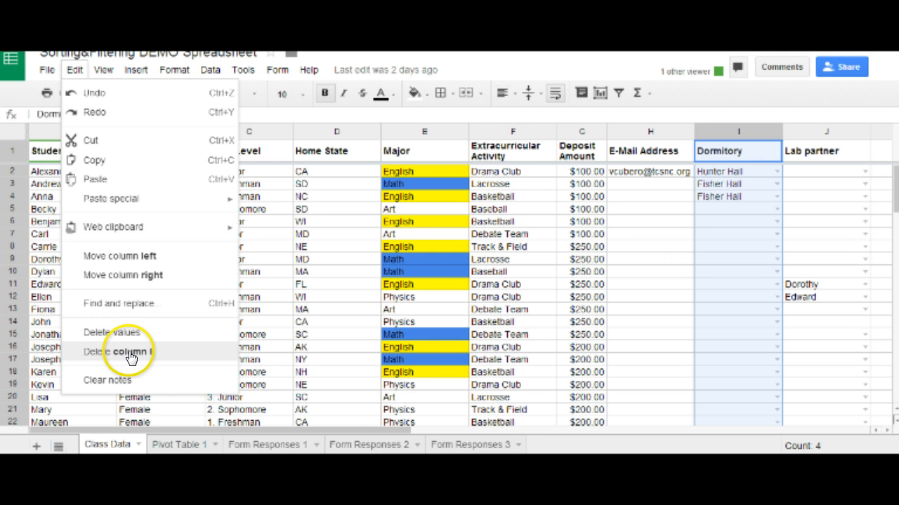
pyautogui.click(125, 333)
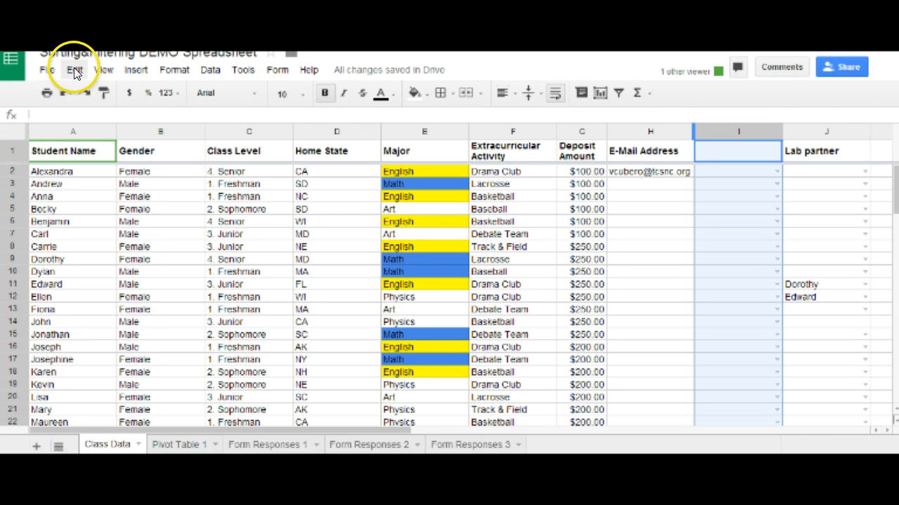
pyautogui.click(775, 172)
pyautogui.click(776, 172)
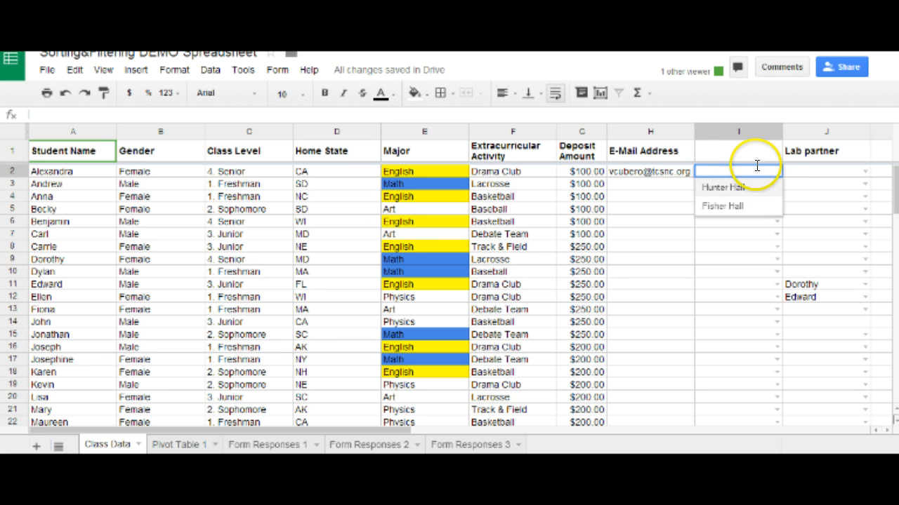
# - Delete the whole emptied column I between E-Mail Address and Lab partner
pyautogui.click(720, 131)
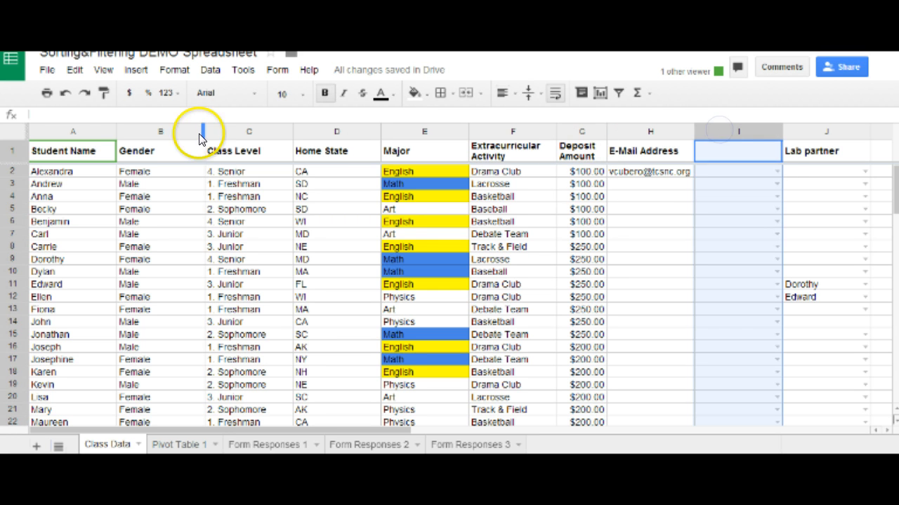
pyautogui.click(74, 69)
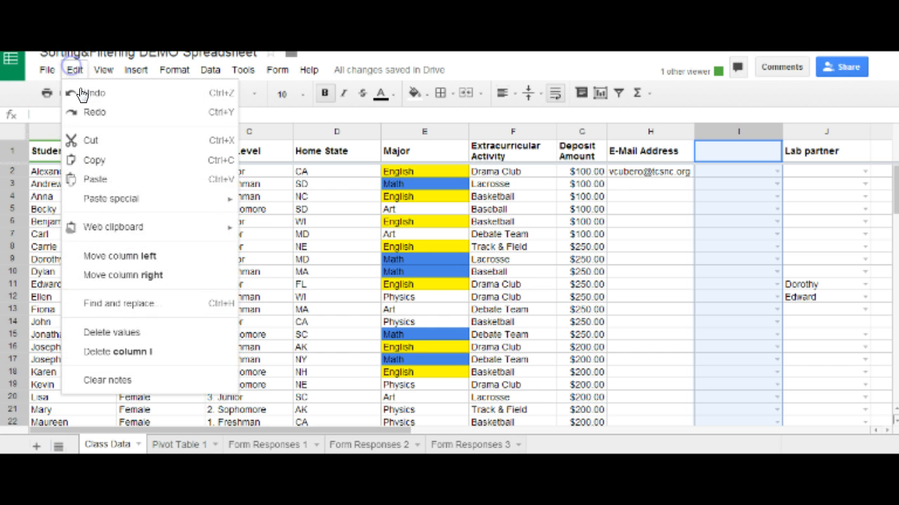
pyautogui.click(118, 354)
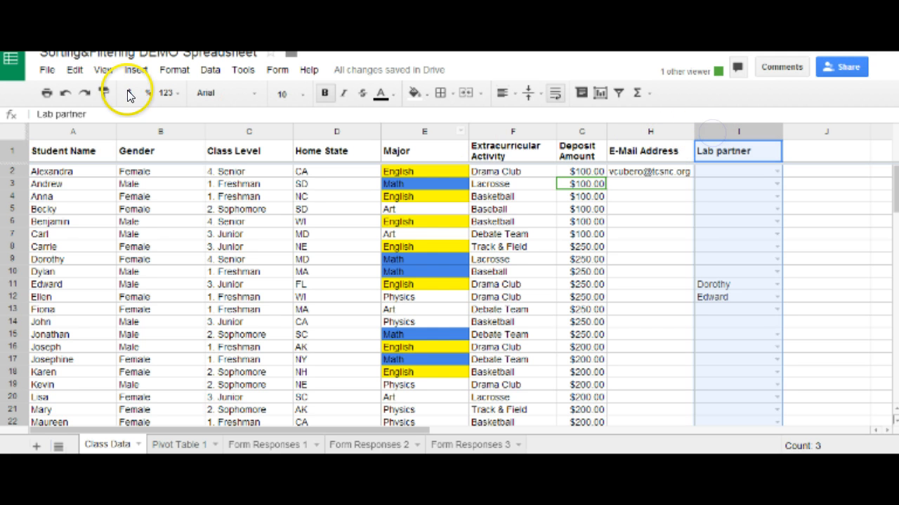
# - Move the Lab partner column one place left of E-Mail Address and back to column I
pyautogui.click(75, 70)
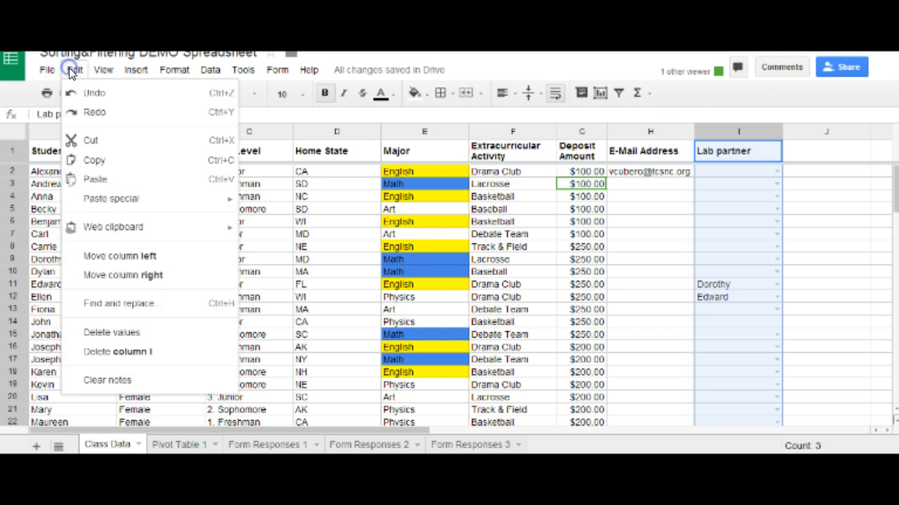
pyautogui.click(113, 258)
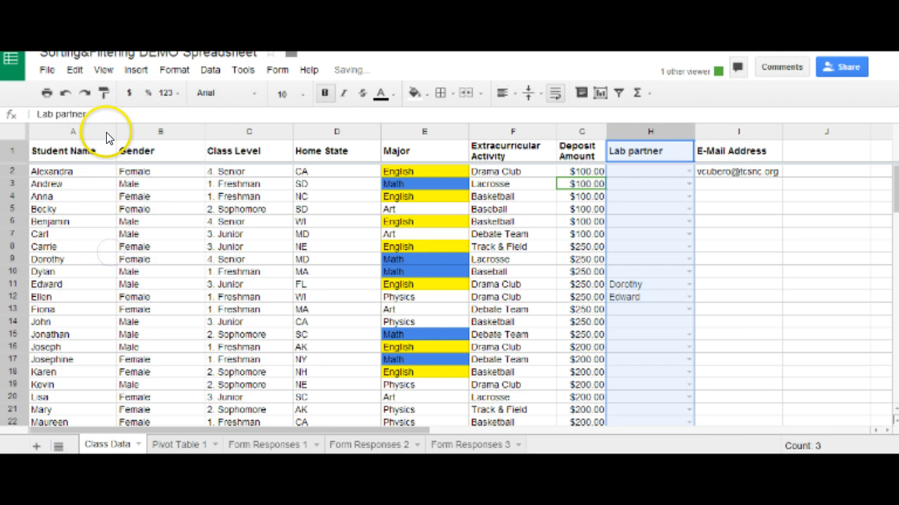
pyautogui.click(74, 70)
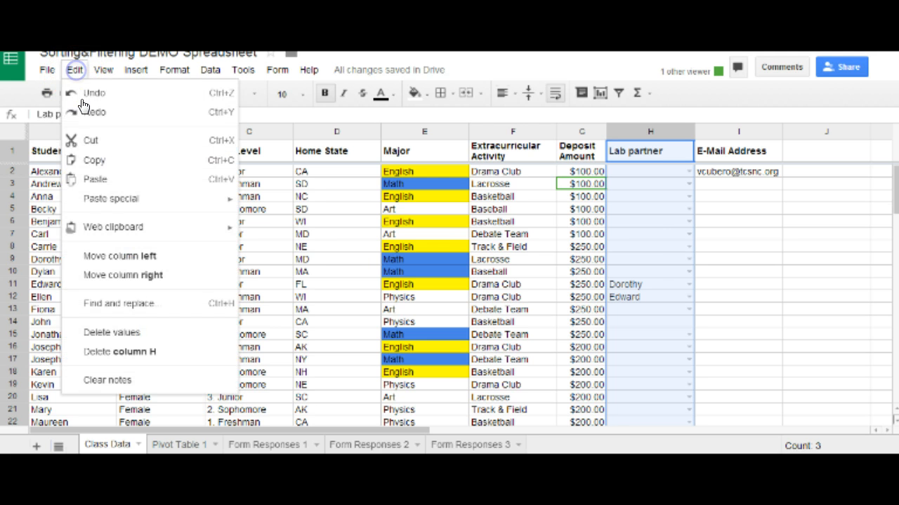
pyautogui.click(108, 274)
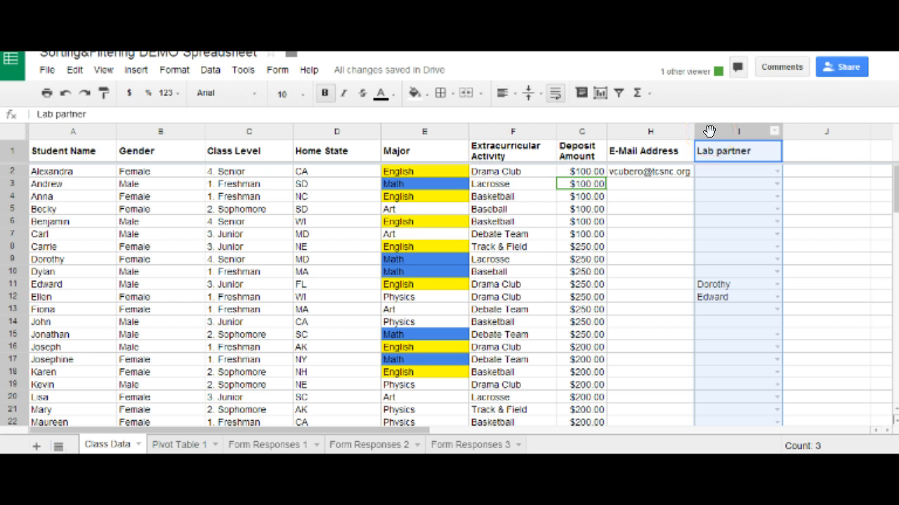
# - Move the Lab partner column out to column M and back to column I beside E-Mail Address
pyautogui.moveTo(716, 132)
pyautogui.mouseDown()
pyautogui.moveTo(533, 130)
pyautogui.moveTo(784, 130)
pyautogui.moveTo(257, 113)
pyautogui.moveTo(184, 136)
pyautogui.moveTo(106, 136)
pyautogui.moveTo(61, 150)
pyautogui.mouseUp()
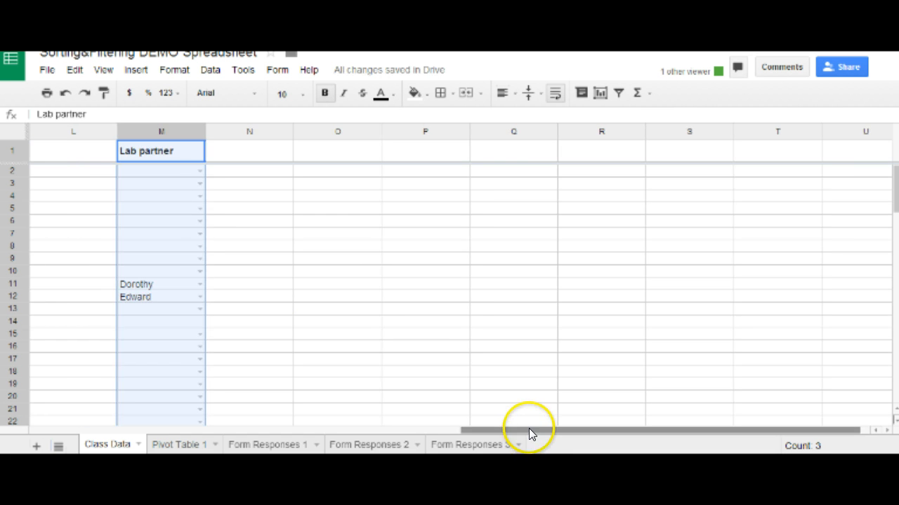
pyautogui.moveTo(529, 429); pyautogui.dragTo(316, 427)
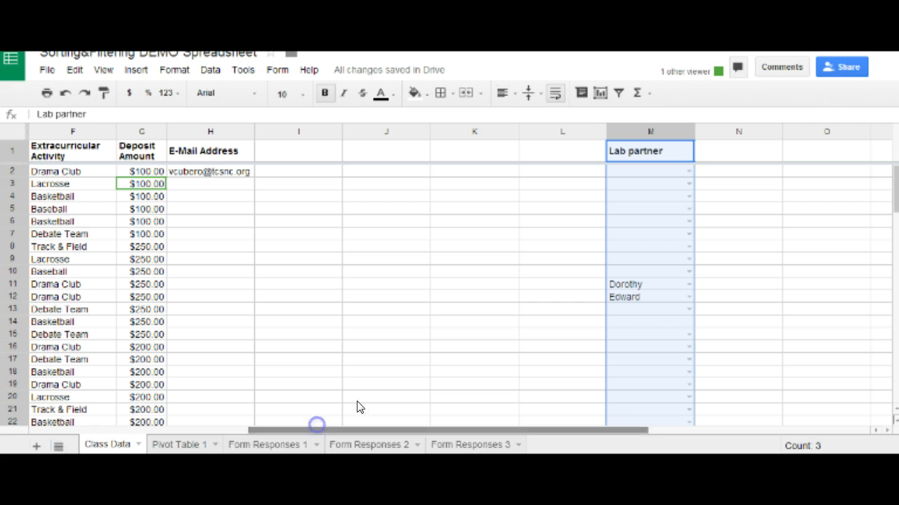
pyautogui.moveTo(618, 131); pyautogui.dragTo(285, 144)
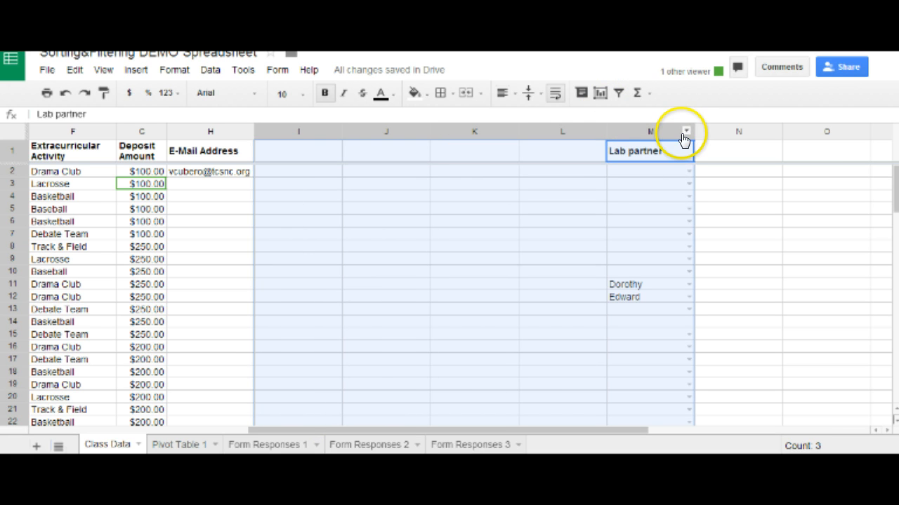
pyautogui.moveTo(670, 132); pyautogui.dragTo(667, 131)
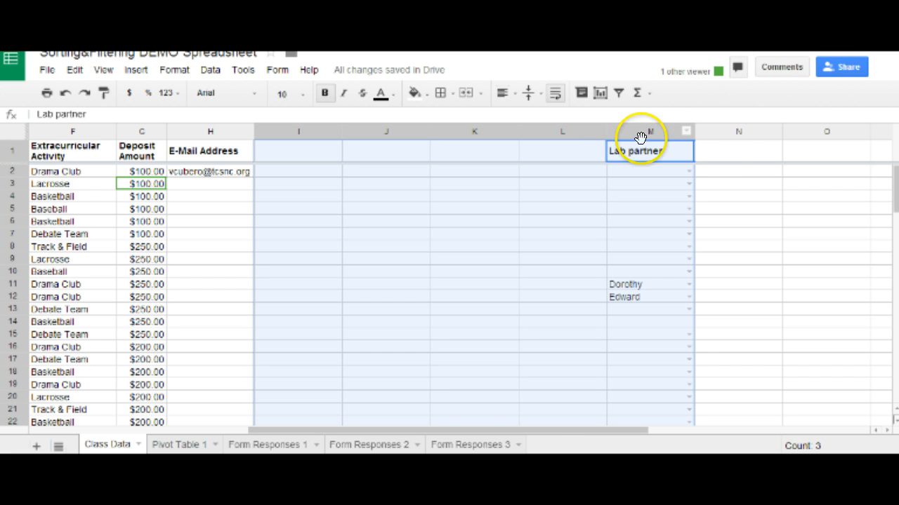
pyautogui.click(736, 155)
pyautogui.moveTo(628, 130); pyautogui.dragTo(266, 135)
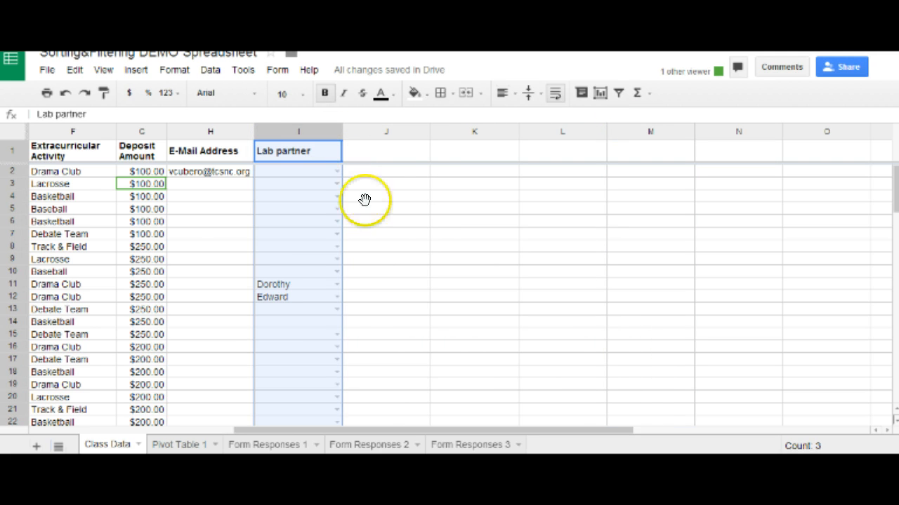
# - Move row 3 down one place so that it sits in row 4
pyautogui.click(22, 186)
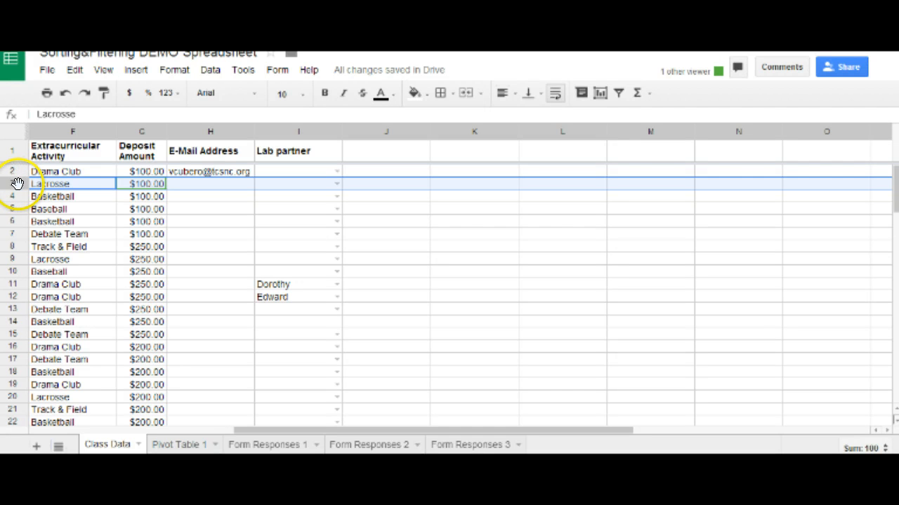
pyautogui.moveTo(18, 184); pyautogui.dragTo(19, 195)
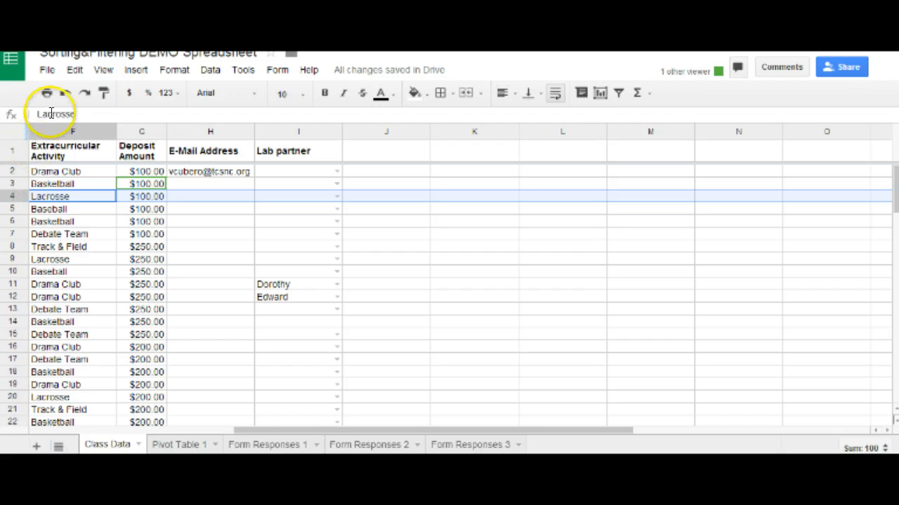
pyautogui.click(74, 70)
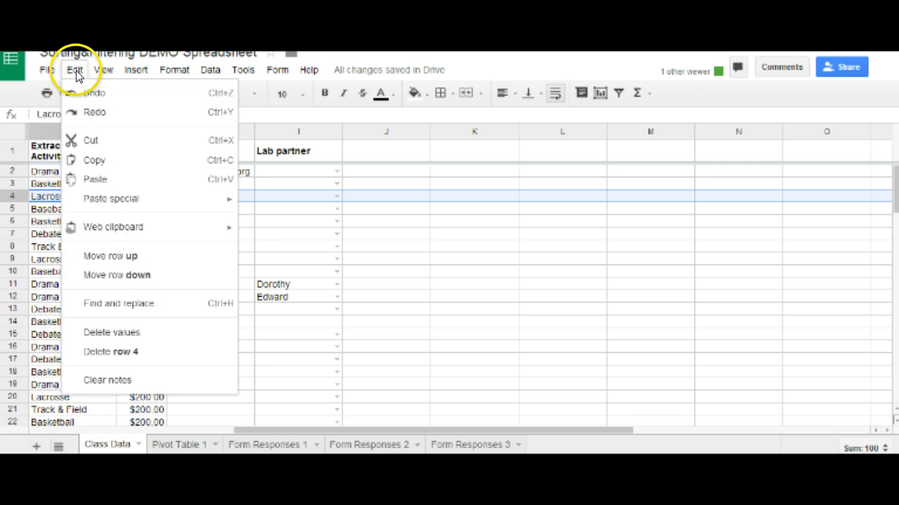
pyautogui.moveTo(133, 73)
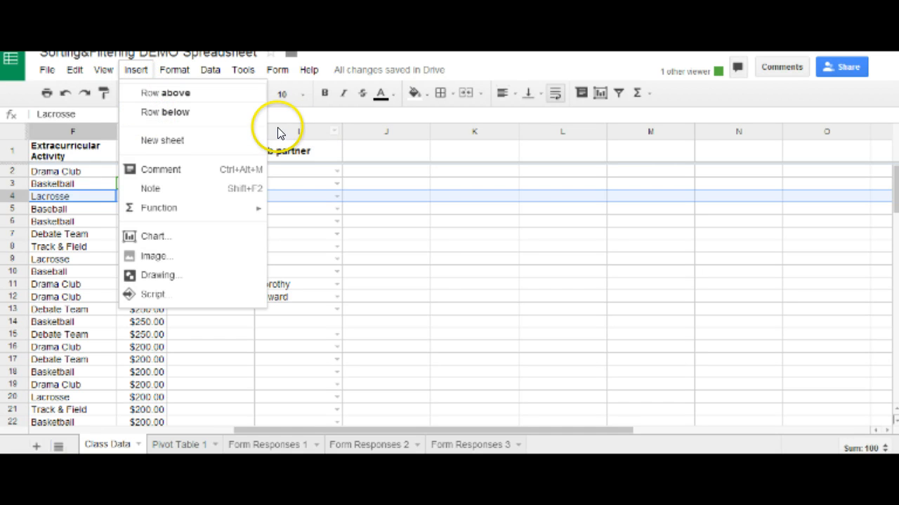
pyautogui.click(275, 131)
pyautogui.click(133, 70)
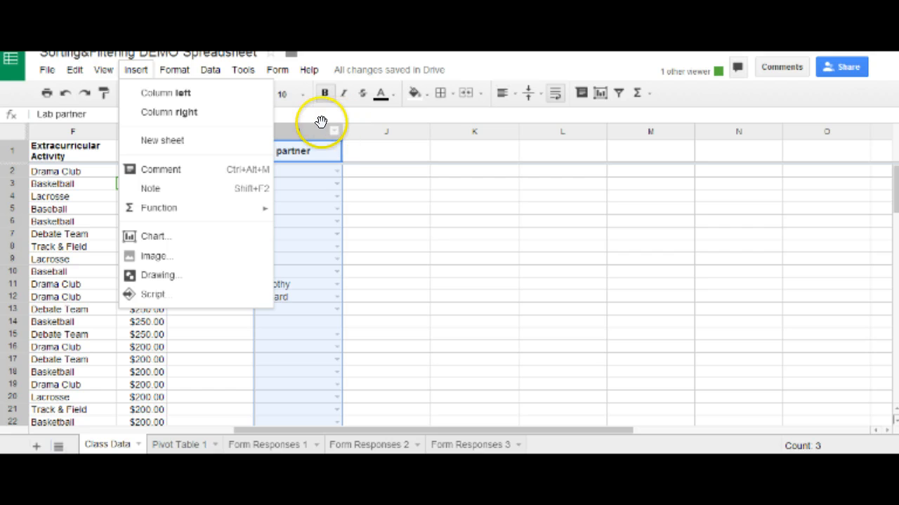
pyautogui.click(484, 67)
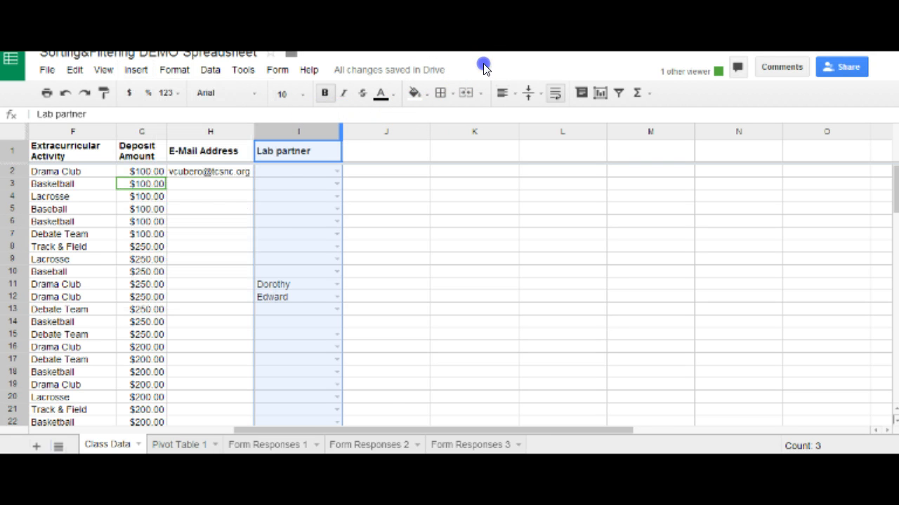
# - Enter a long unbroken string of random letters starting with "ljfjads" in cell J2
pyautogui.moveTo(386, 427); pyautogui.dragTo(295, 430)
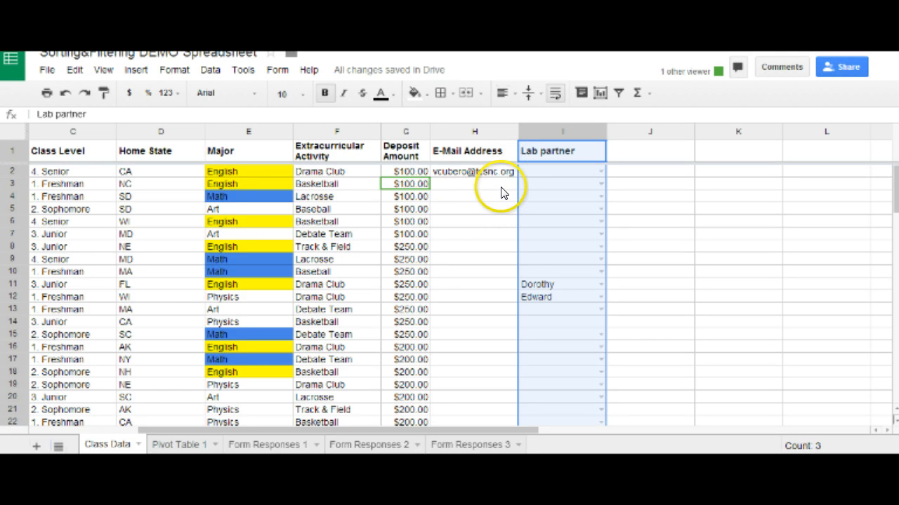
pyautogui.click(629, 173)
pyautogui.write('lj')
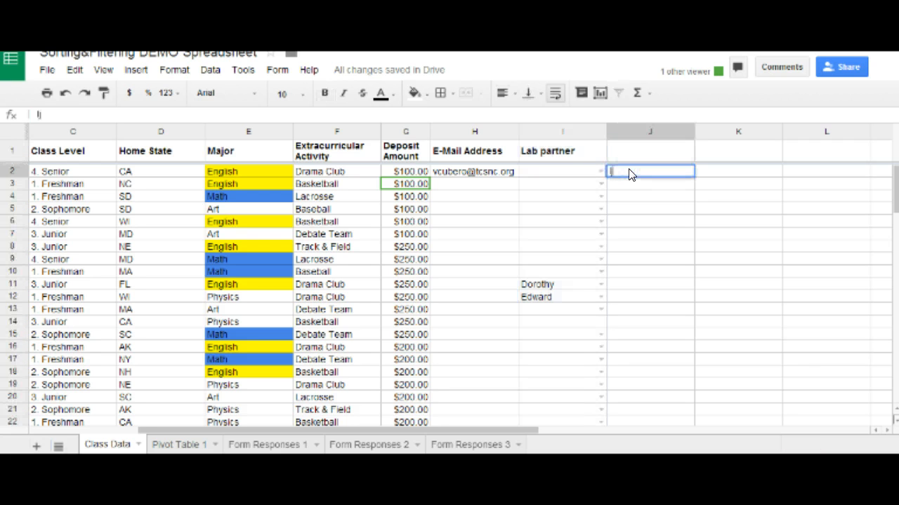
pyautogui.write('fjadskfjadskfjadskfjadskfjadskfjadsfjadskfjadskfjadskfadsfasj')
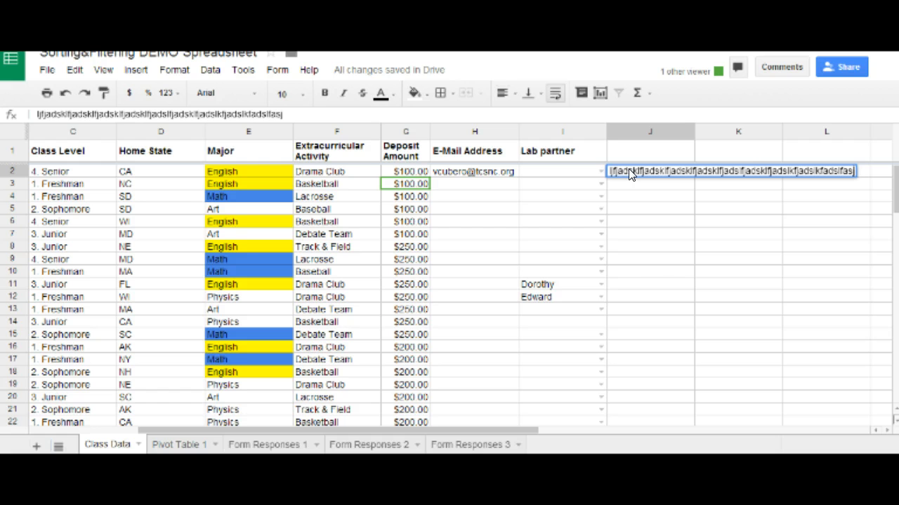
pyautogui.press('Return')
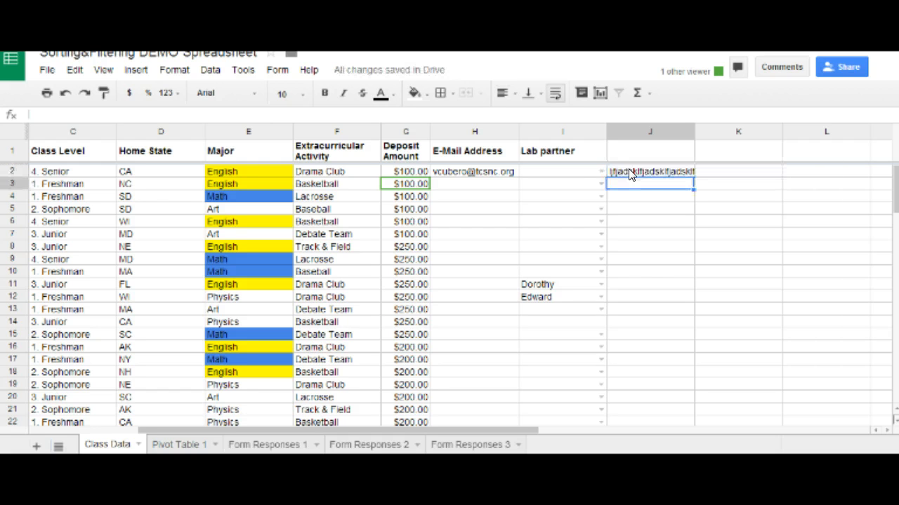
# - Try switching text wrapping off and on for the long text in cell J2
pyautogui.click(635, 171)
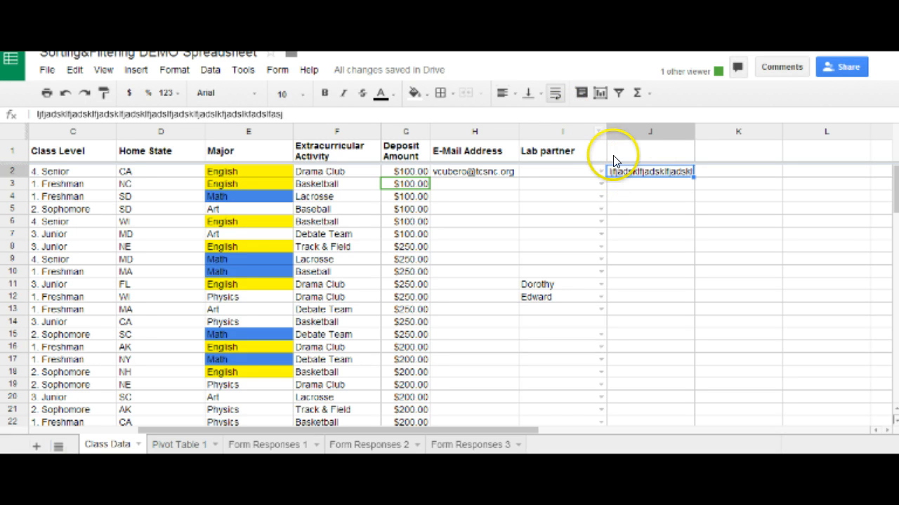
pyautogui.click(555, 94)
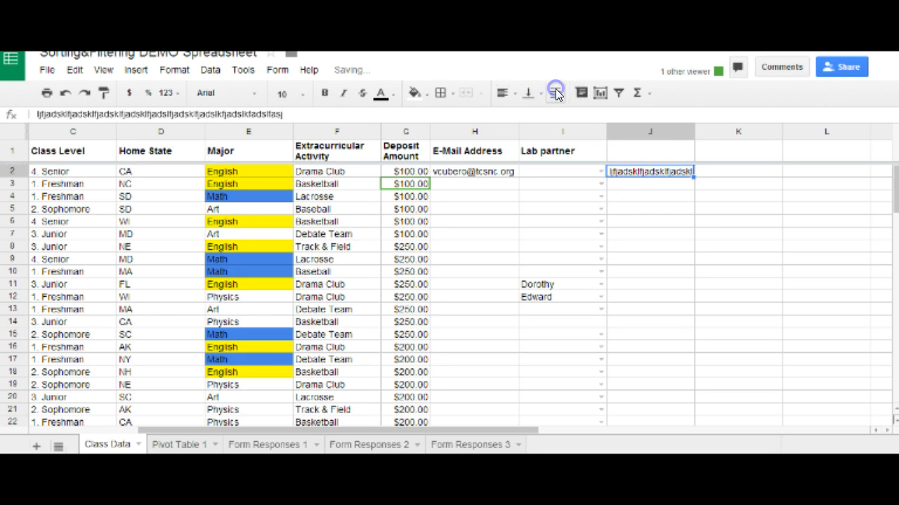
pyautogui.click(555, 94)
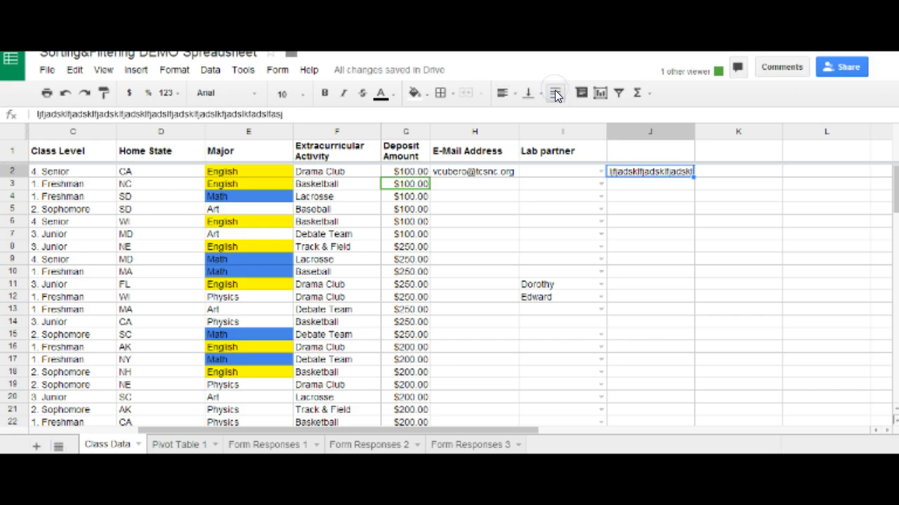
pyautogui.click(654, 172)
pyautogui.doubleClick(679, 170)
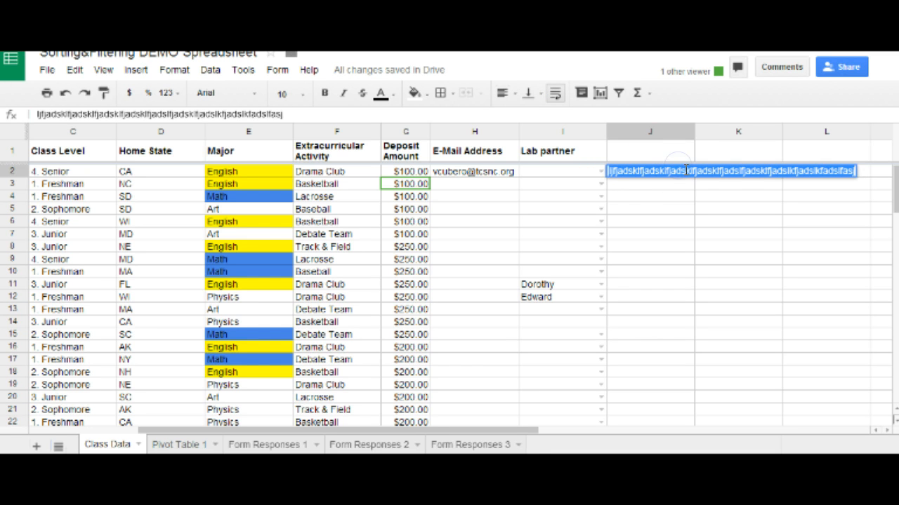
pyautogui.click(557, 94)
pyautogui.click(643, 183)
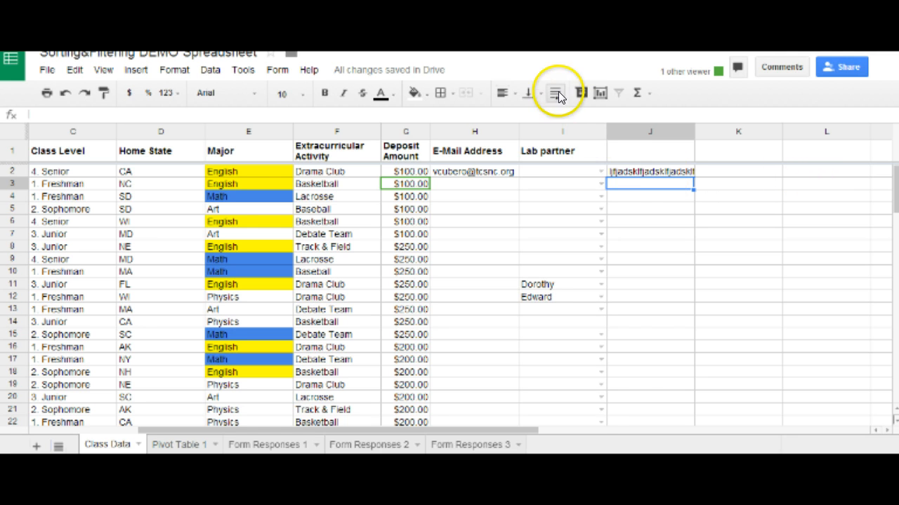
# - Switch text wrapping off and back on for the whole of column J
pyautogui.click(621, 131)
pyautogui.click(555, 93)
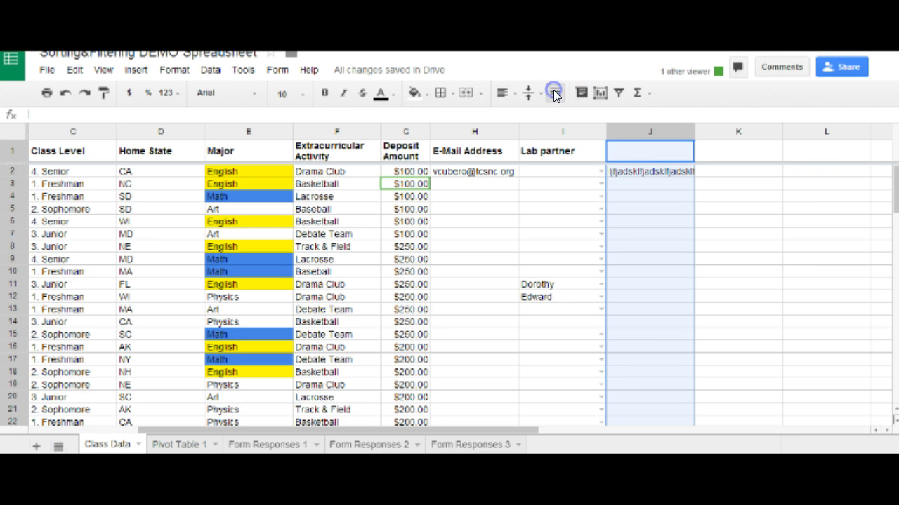
pyautogui.click(555, 94)
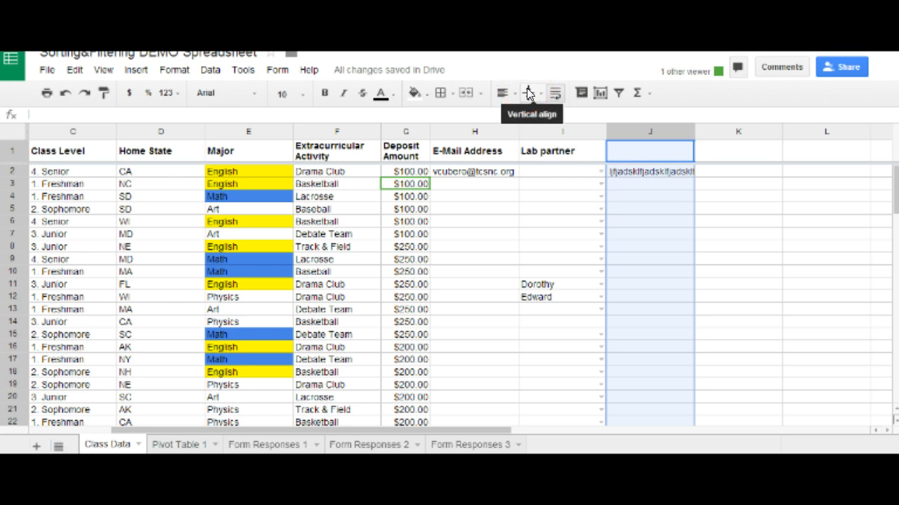
pyautogui.click(506, 95)
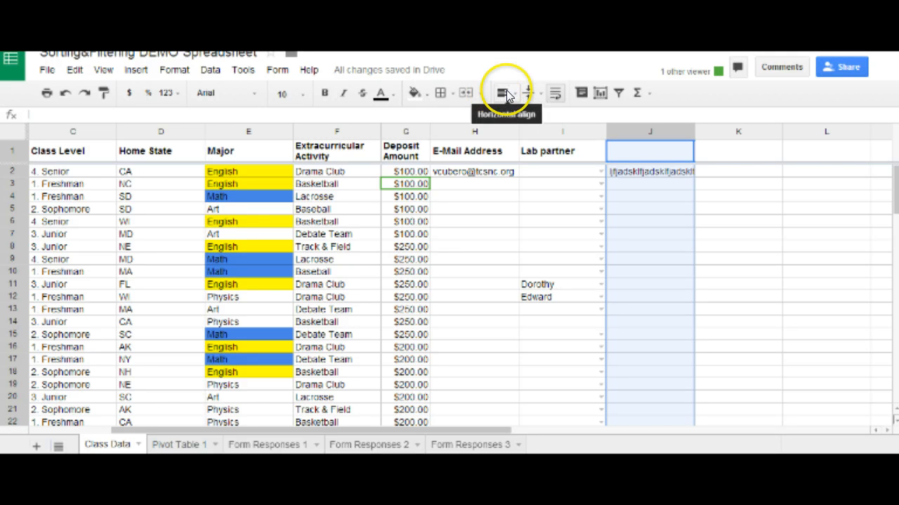
pyautogui.click(511, 94)
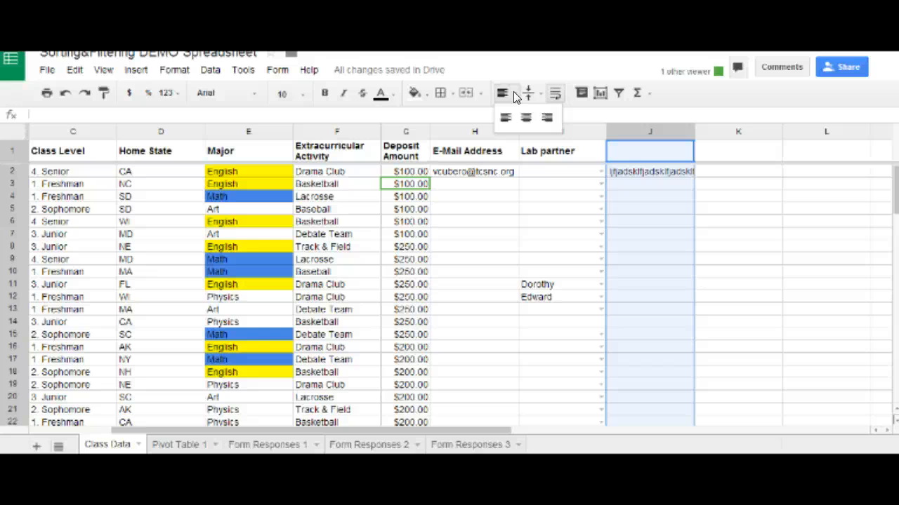
pyautogui.click(526, 95)
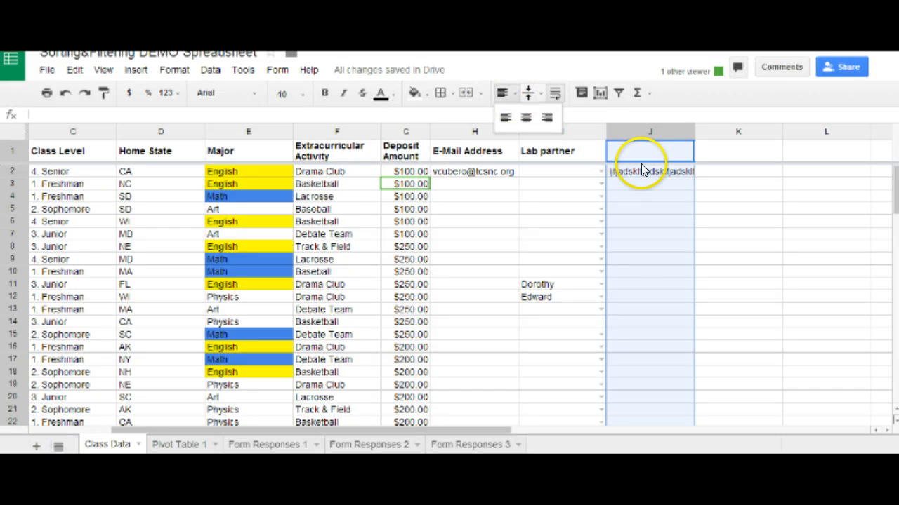
# - Clear the text from cell J2 and merge the range J2:L13 into one cell
pyautogui.click(612, 170)
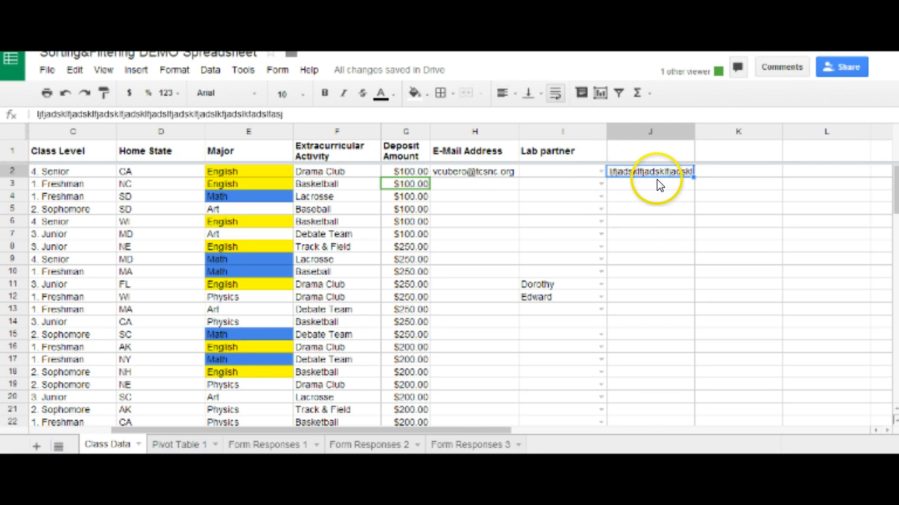
pyautogui.press('Delete')
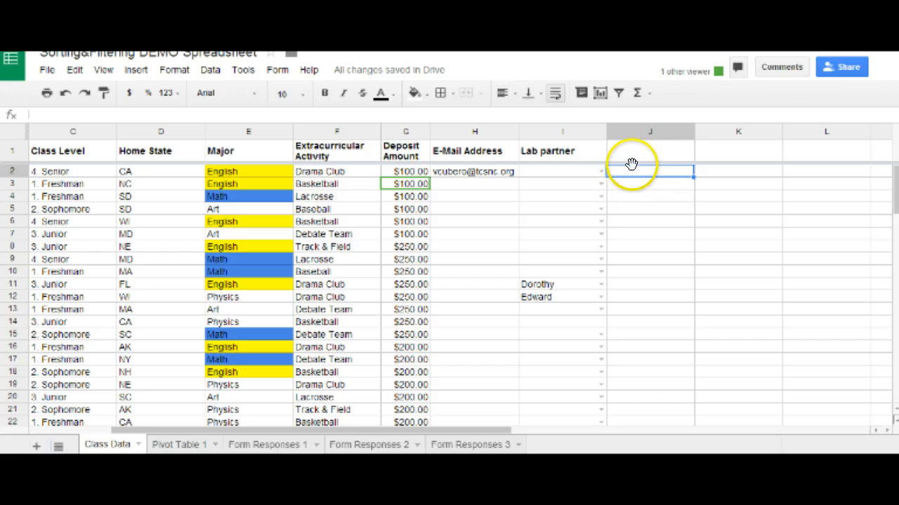
pyautogui.moveTo(704, 179)
pyautogui.mouseDown()
pyautogui.moveTo(791, 180)
pyautogui.moveTo(824, 217)
pyautogui.moveTo(829, 308)
pyautogui.mouseUp()
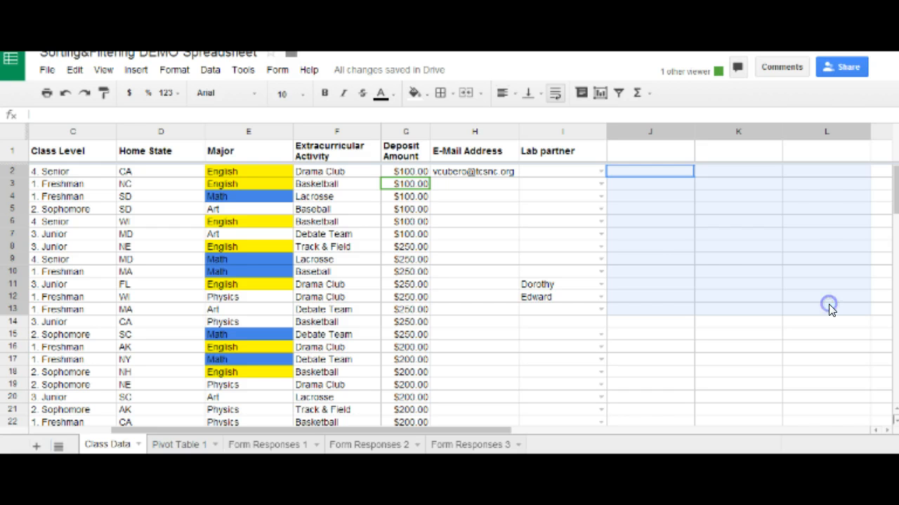
pyautogui.moveTo(829, 307); pyautogui.dragTo(828, 306)
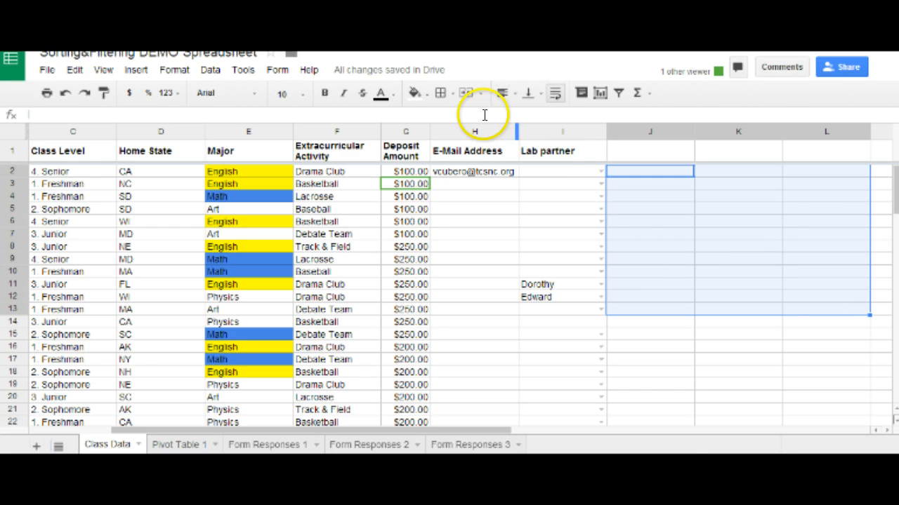
pyautogui.click(465, 93)
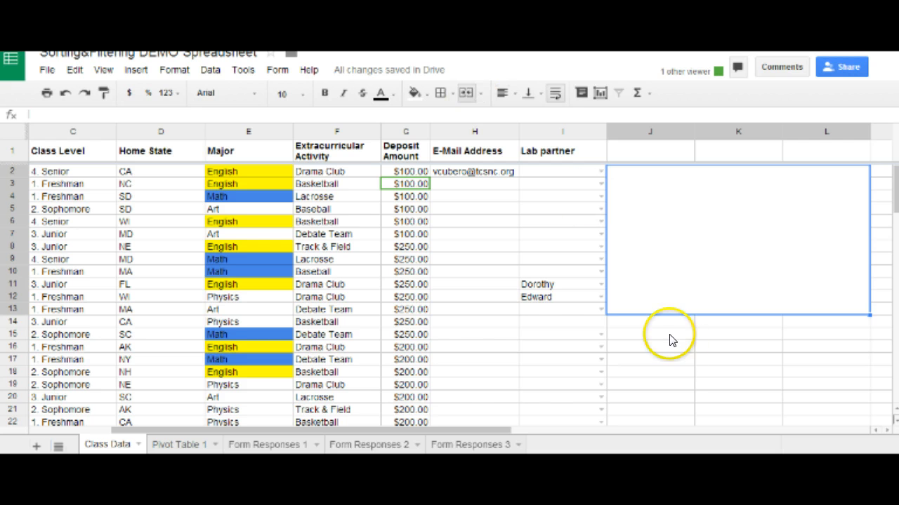
pyautogui.click(679, 370)
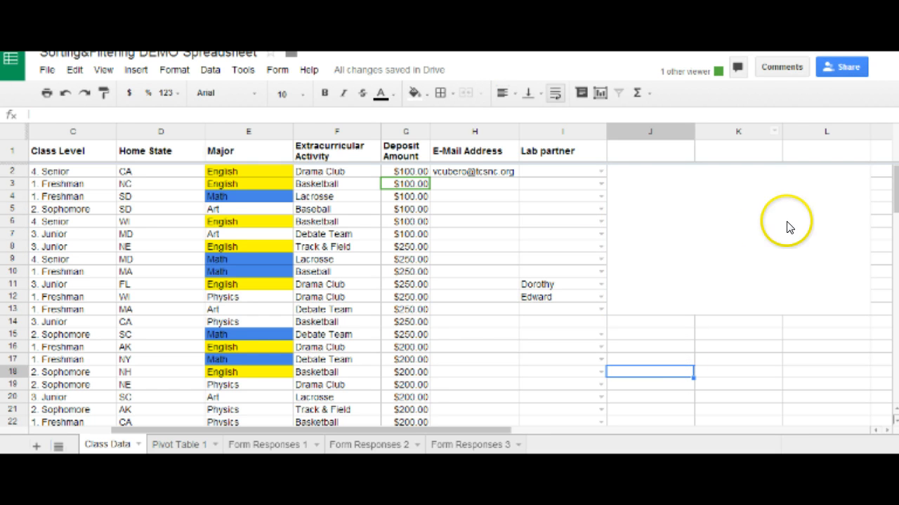
# - Fill the merged block J2:L13 with yellow
pyautogui.click(710, 224)
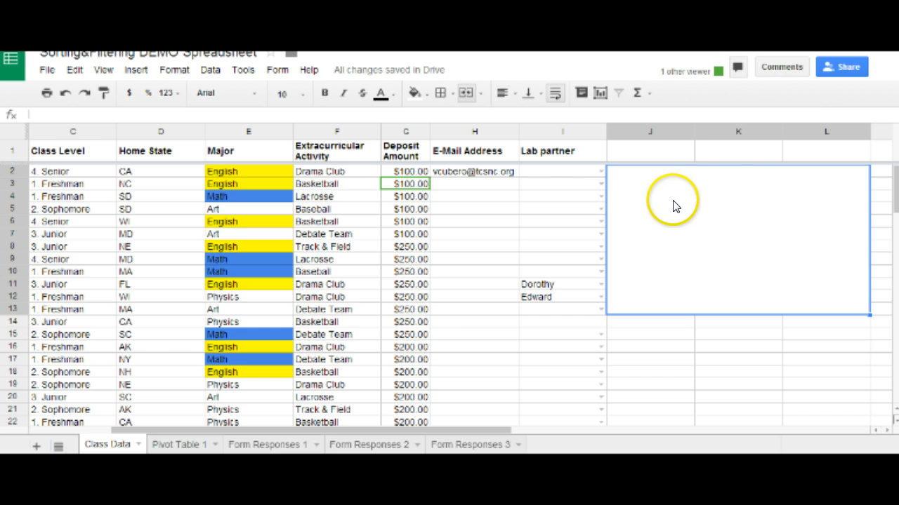
pyautogui.click(415, 92)
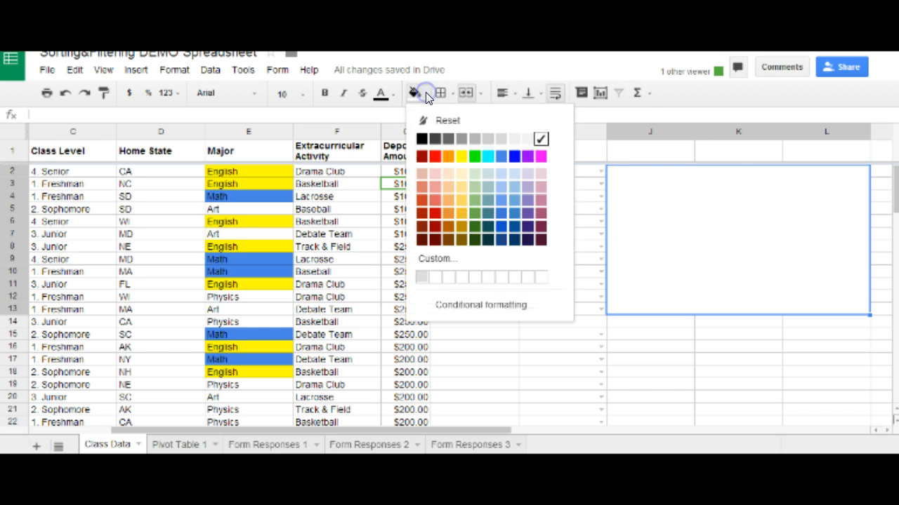
pyautogui.click(462, 156)
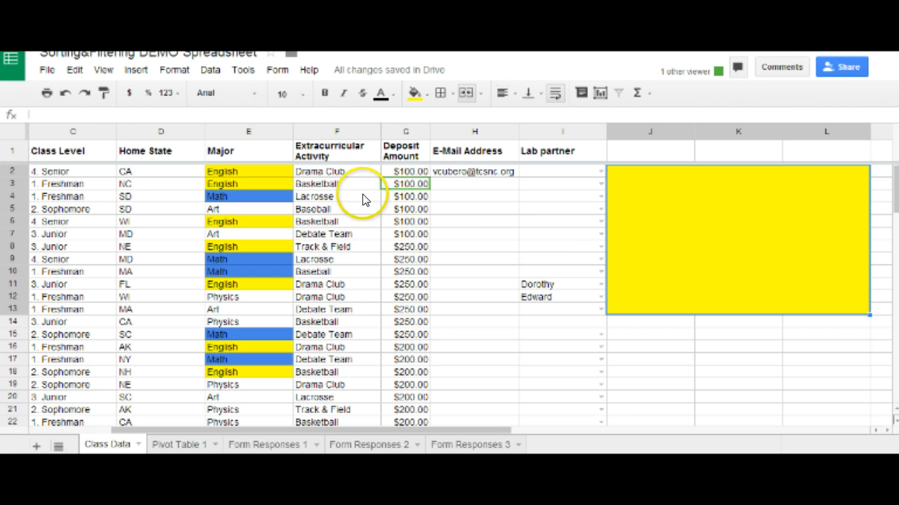
# - Copy the Drama Club entry from cell F2 down through F5 and undo the fill
pyautogui.click(353, 174)
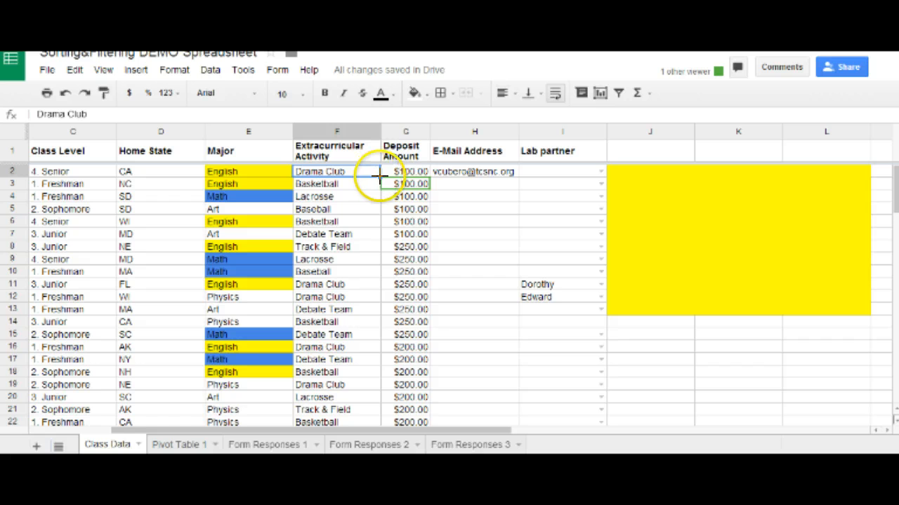
pyautogui.moveTo(380, 176); pyautogui.dragTo(372, 202)
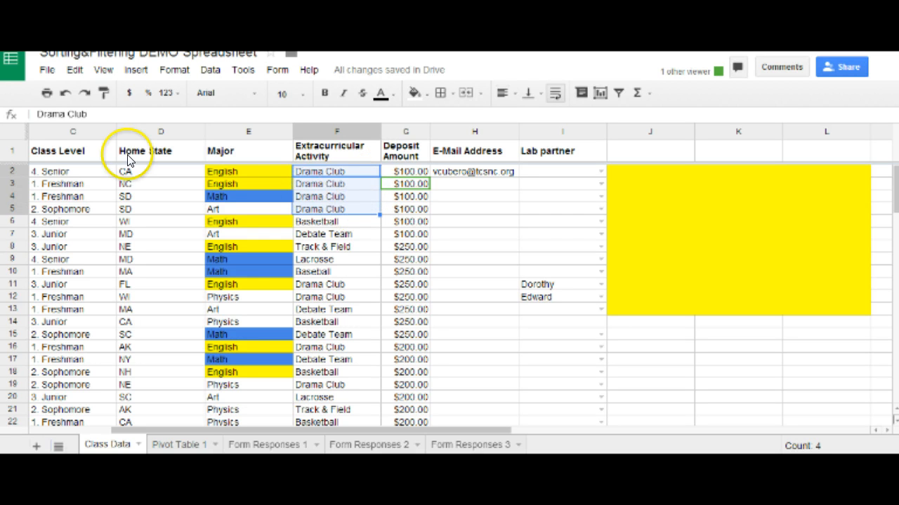
pyautogui.click(67, 92)
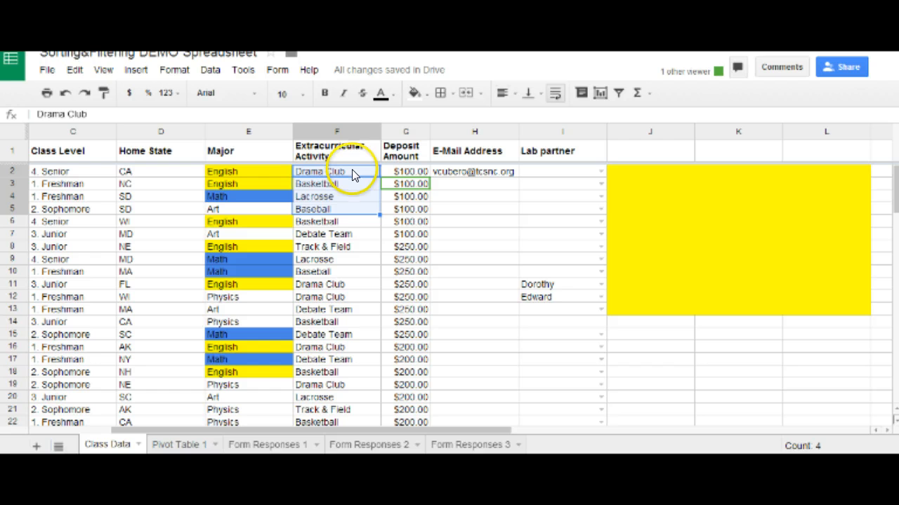
pyautogui.click(351, 170)
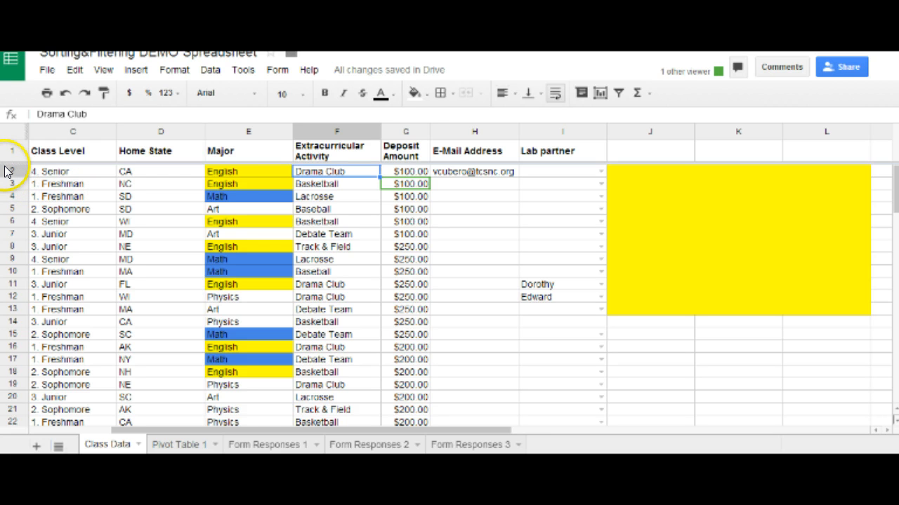
# - Try to move row 2 to another position in the sheet and dismiss the resulting dialog
pyautogui.click(257, 149)
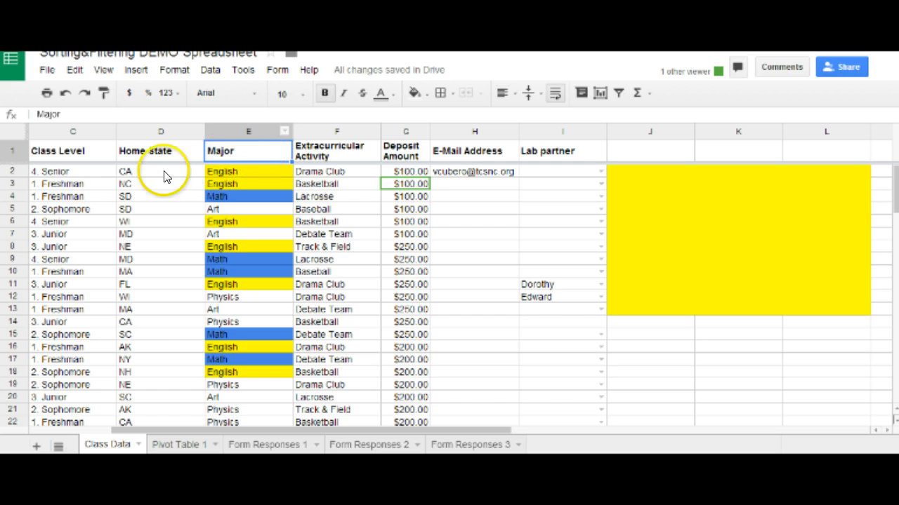
pyautogui.click(4, 171)
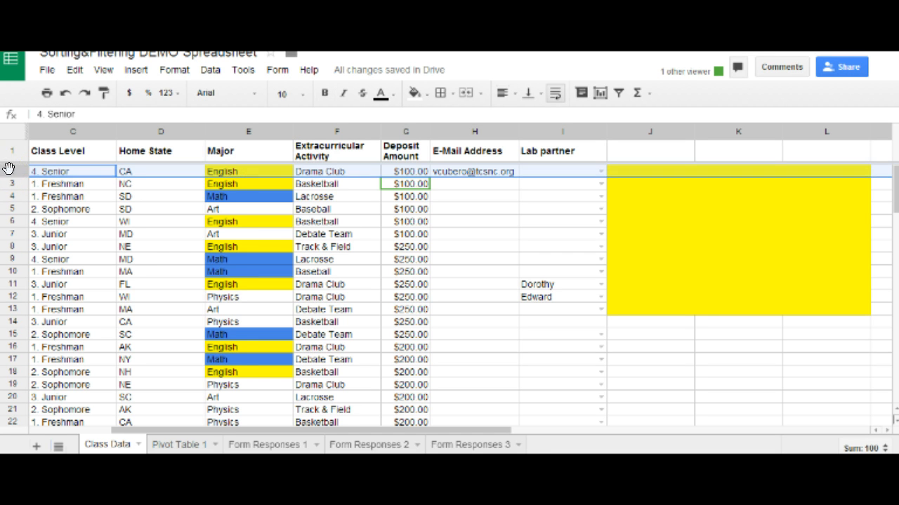
pyautogui.moveTo(12, 171); pyautogui.dragTo(143, 181)
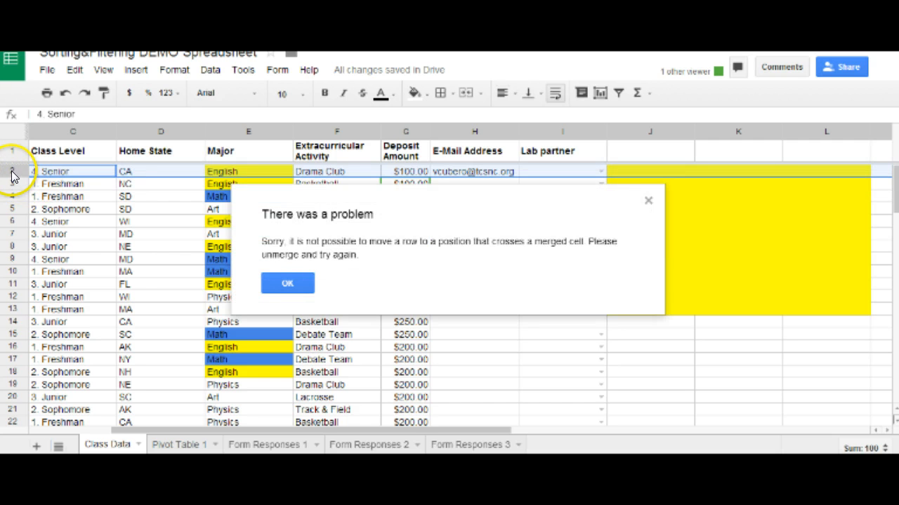
pyautogui.click(288, 282)
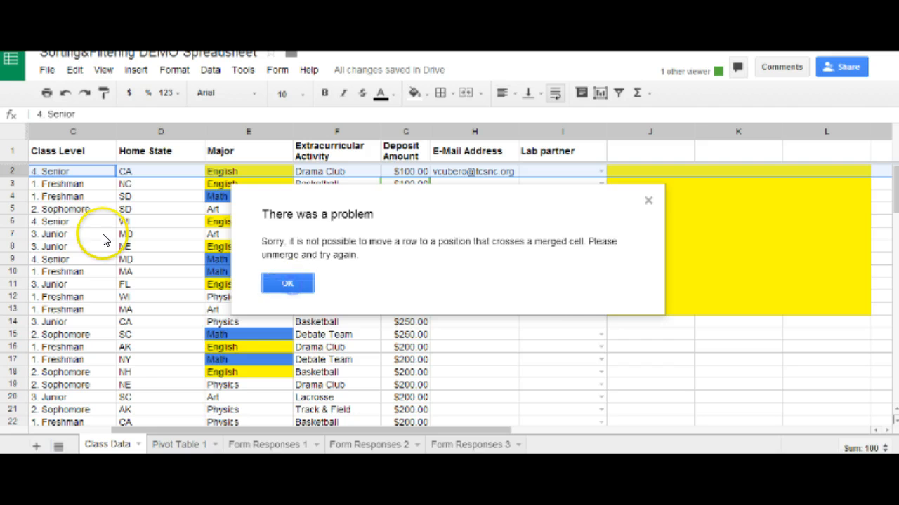
# - Fill the whole of row 2 with light yellow
pyautogui.click(391, 94)
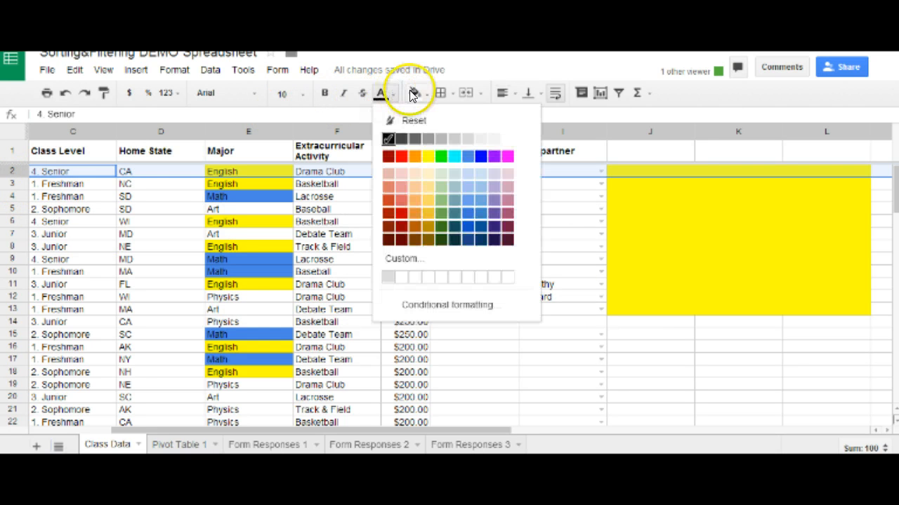
pyautogui.click(428, 97)
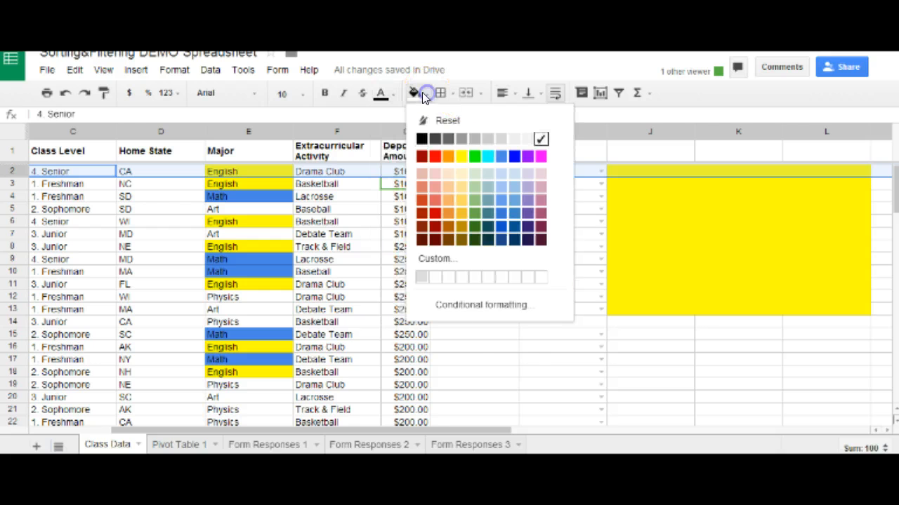
pyautogui.click(461, 181)
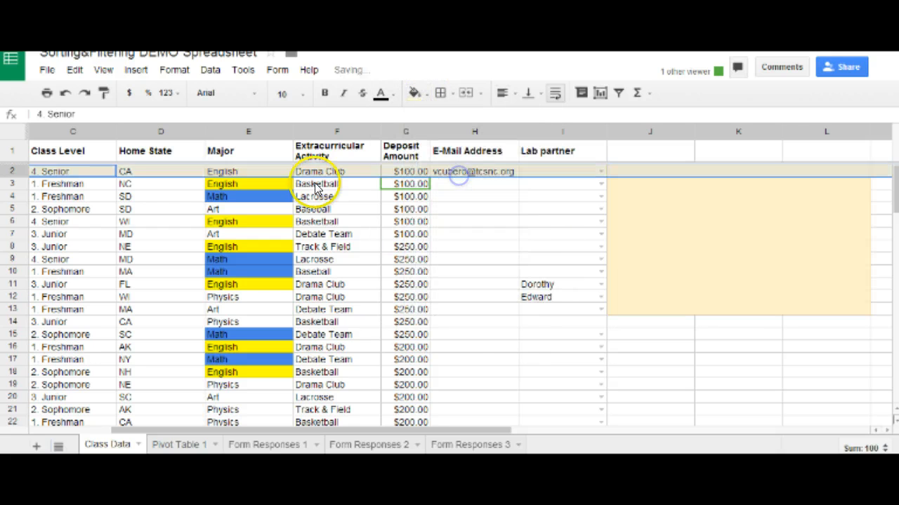
# - Fill the whole of row 3 with light green
pyautogui.click(23, 185)
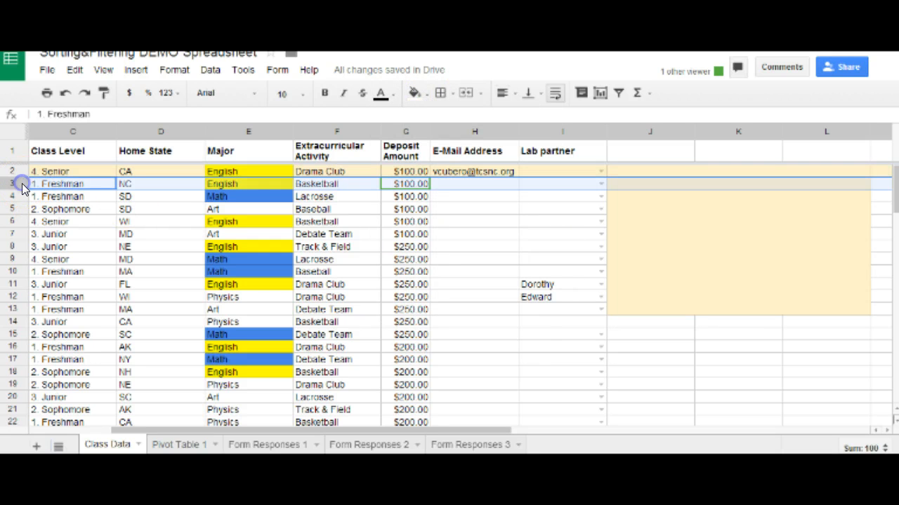
pyautogui.click(428, 95)
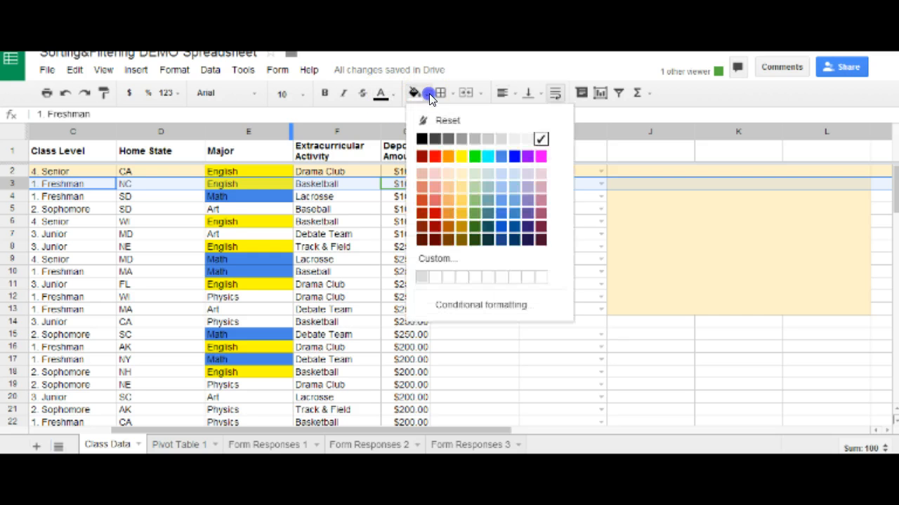
pyautogui.click(474, 174)
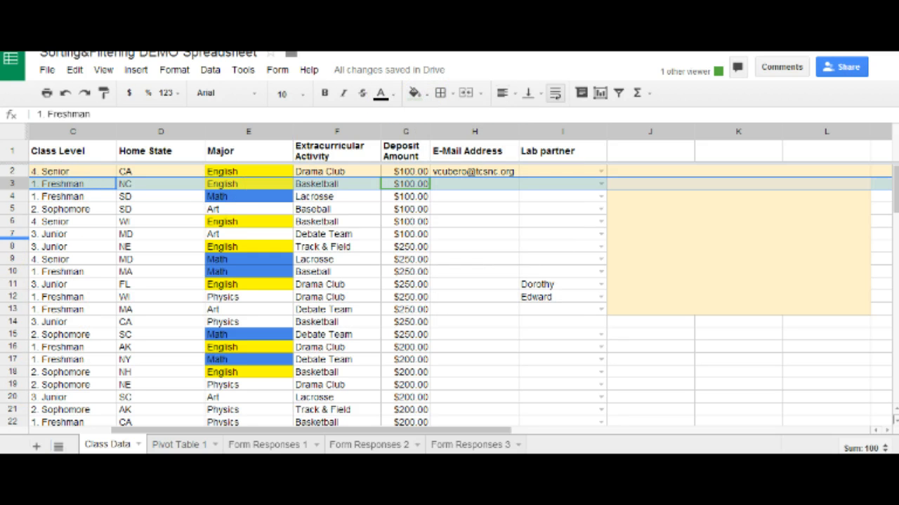
# - Select rows 2 and 3 and examine the Paste special options available for them
pyautogui.moveTo(11, 171); pyautogui.dragTo(54, 181)
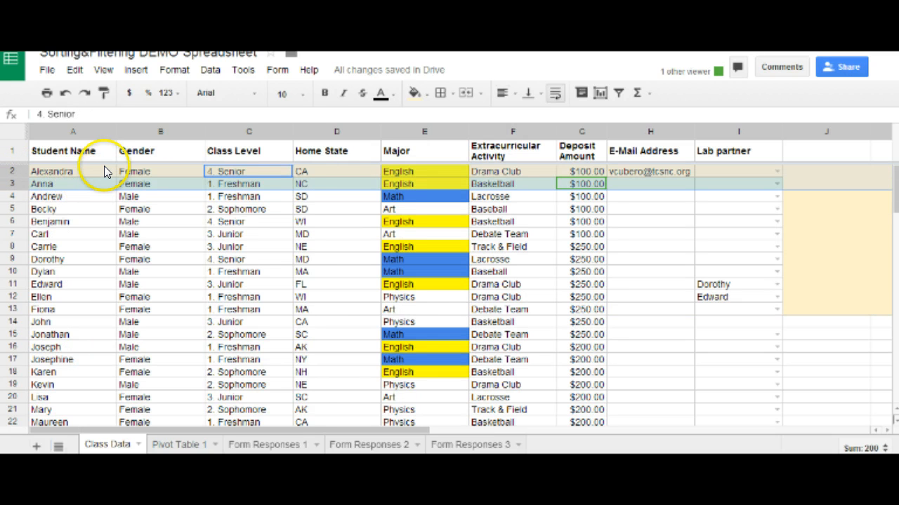
pyautogui.click(76, 71)
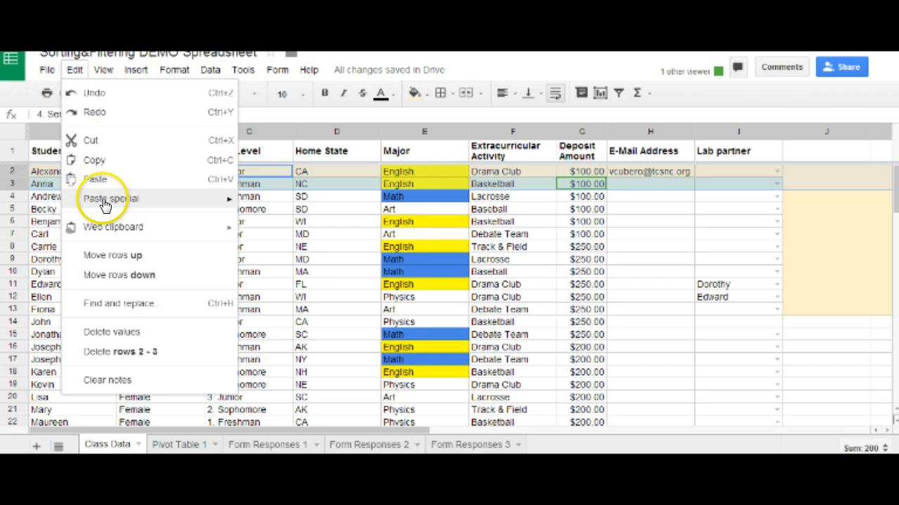
pyautogui.moveTo(106, 204)
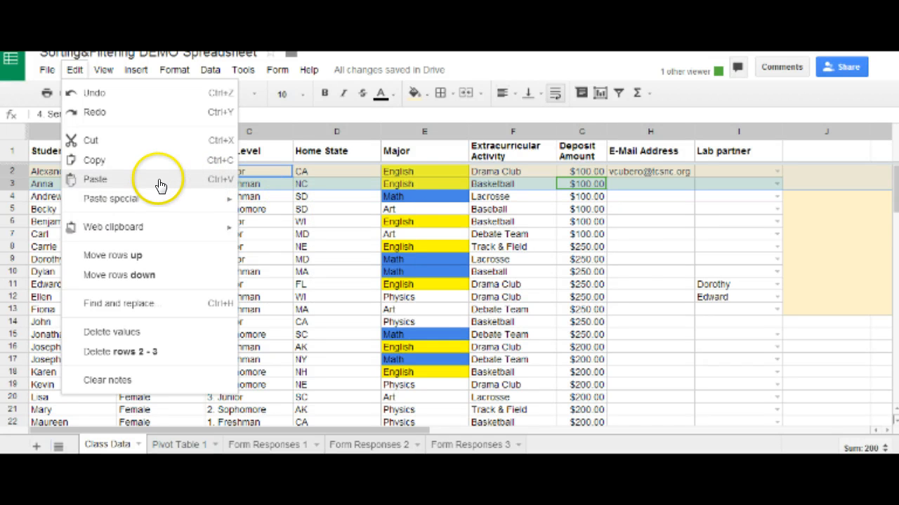
pyautogui.moveTo(190, 200)
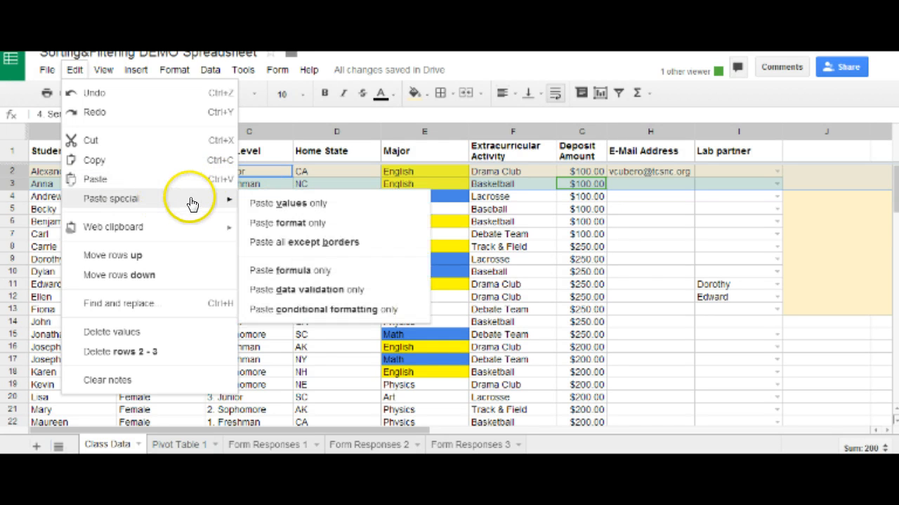
pyautogui.click(267, 243)
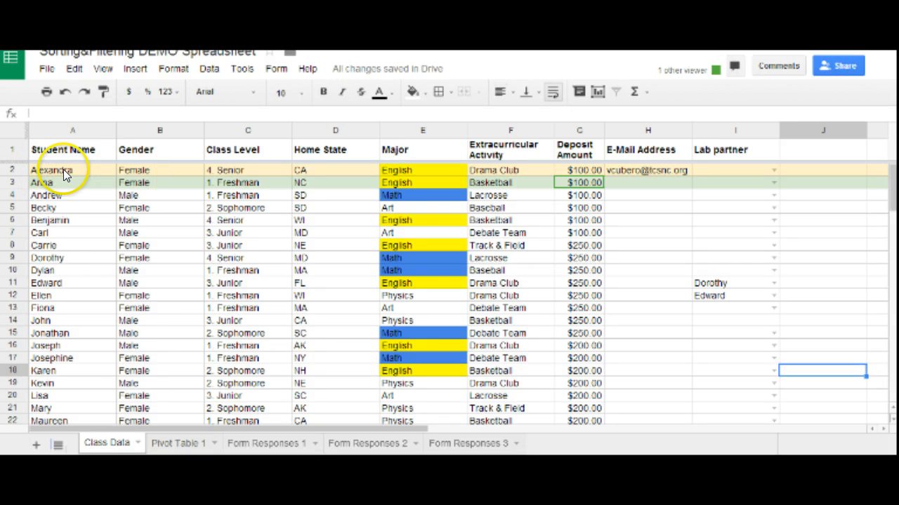
# - Check the fill colour applied to row 2 in the colour palette
pyautogui.click(12, 168)
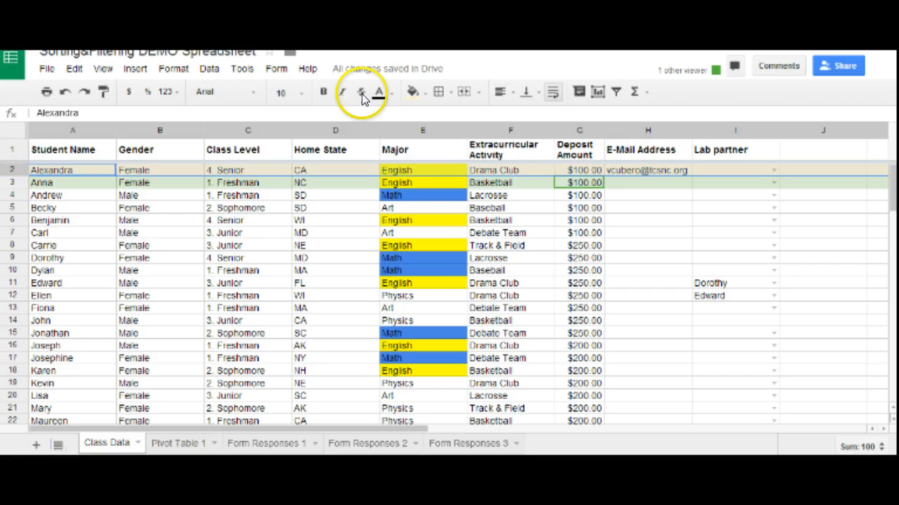
pyautogui.click(413, 91)
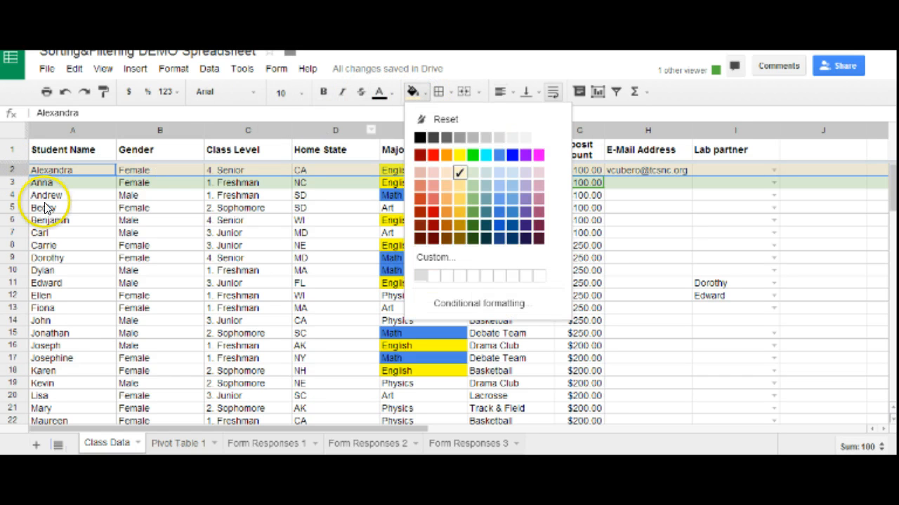
pyautogui.click(100, 182)
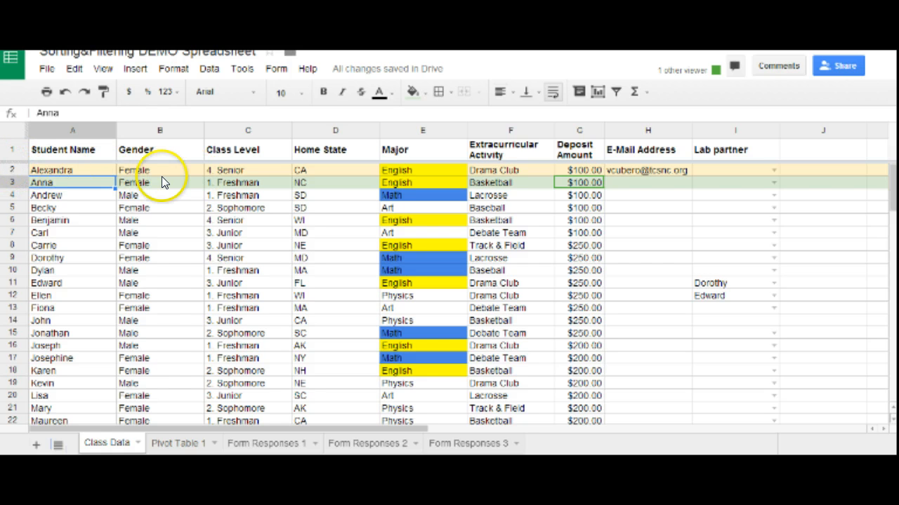
# - Select the whole of rows 2 and 3 and copy them
pyautogui.click(6, 171)
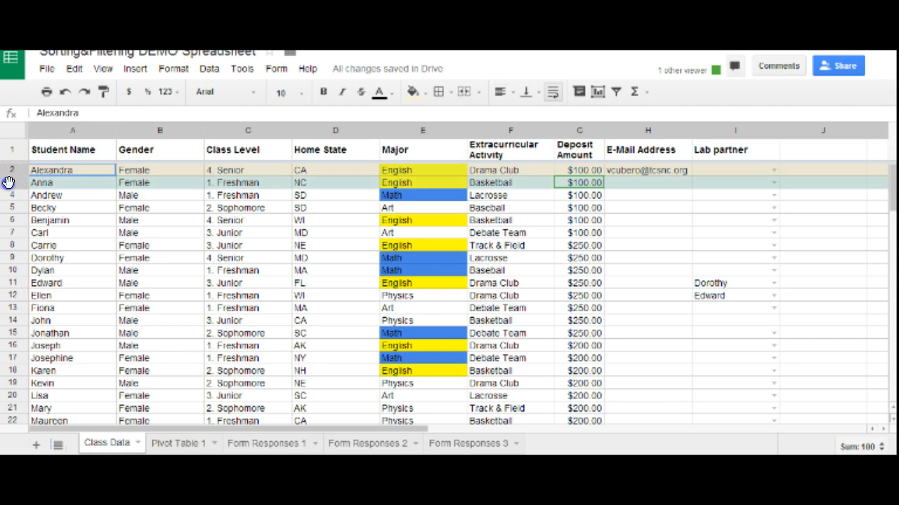
pyautogui.moveTo(93, 184); pyautogui.dragTo(307, 184)
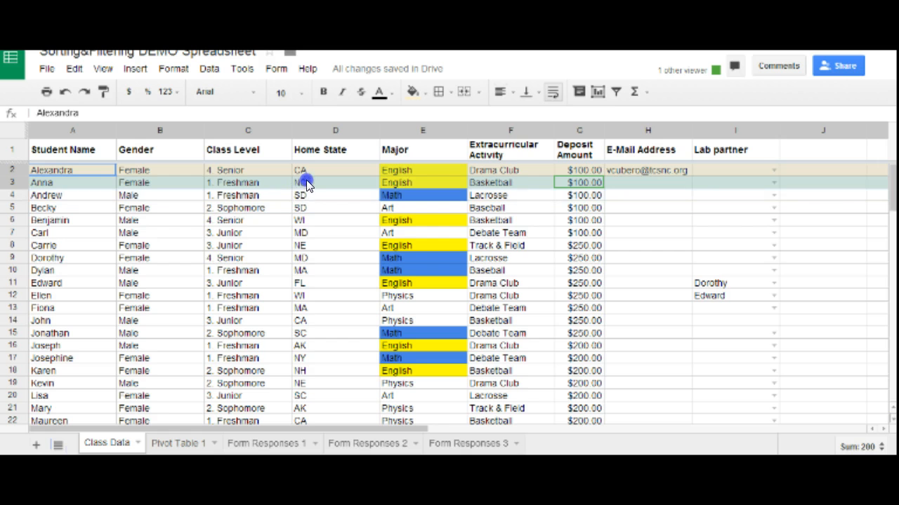
pyautogui.click(73, 68)
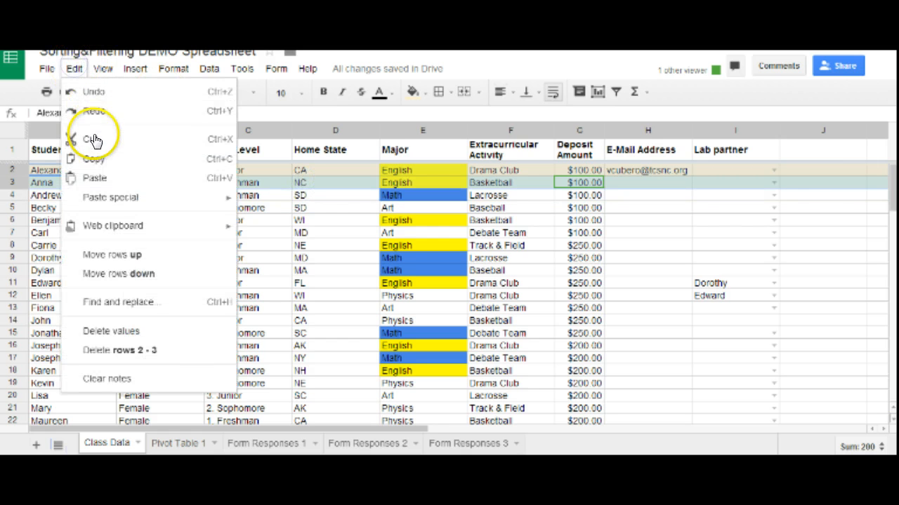
pyautogui.click(97, 163)
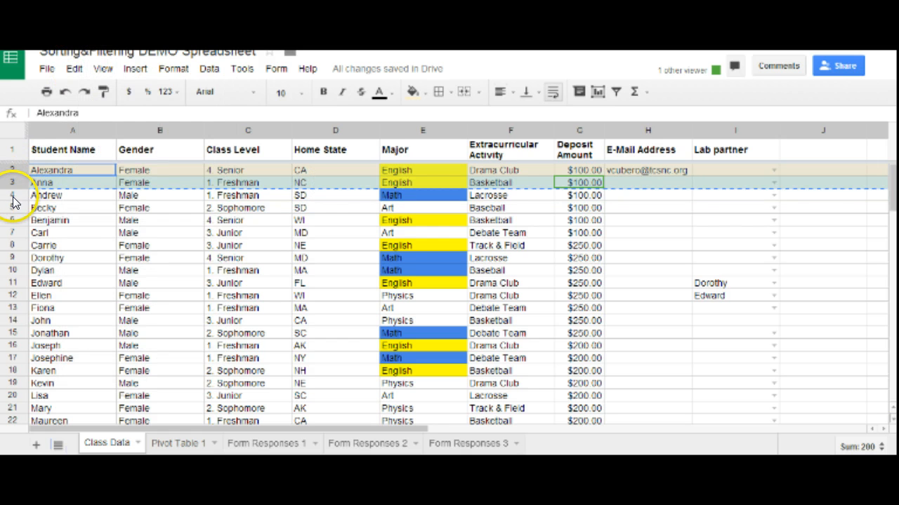
# - Paste only the format of the copied rows onto rows 4 to 50
pyautogui.moveTo(18, 201); pyautogui.dragTo(36, 367)
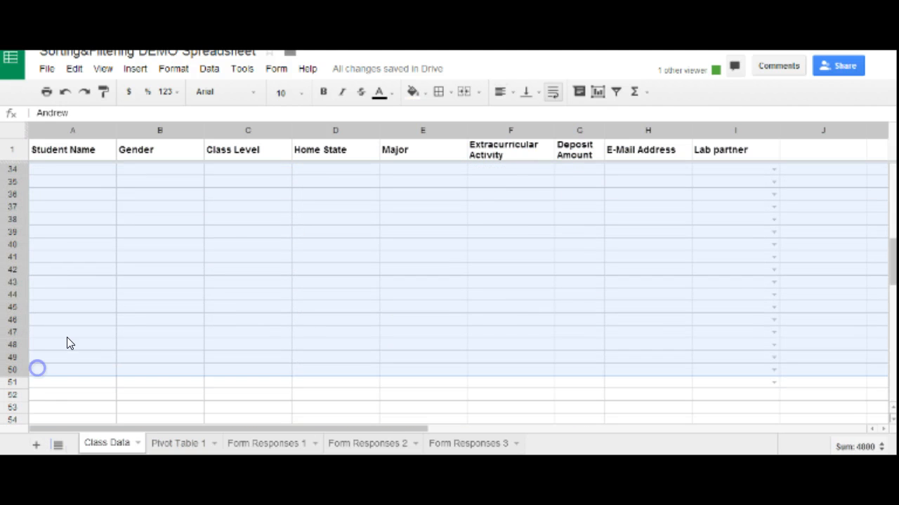
pyautogui.scroll(3, 100, 146)
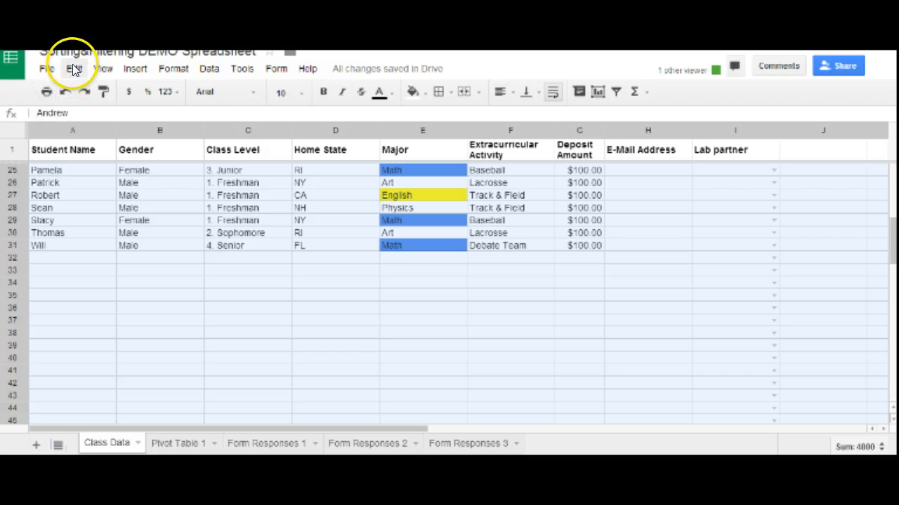
pyautogui.click(73, 68)
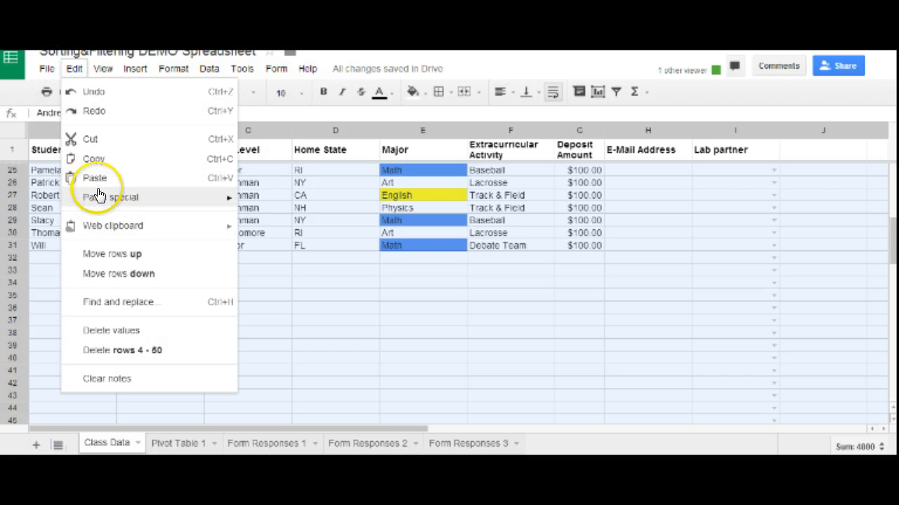
pyautogui.moveTo(94, 195)
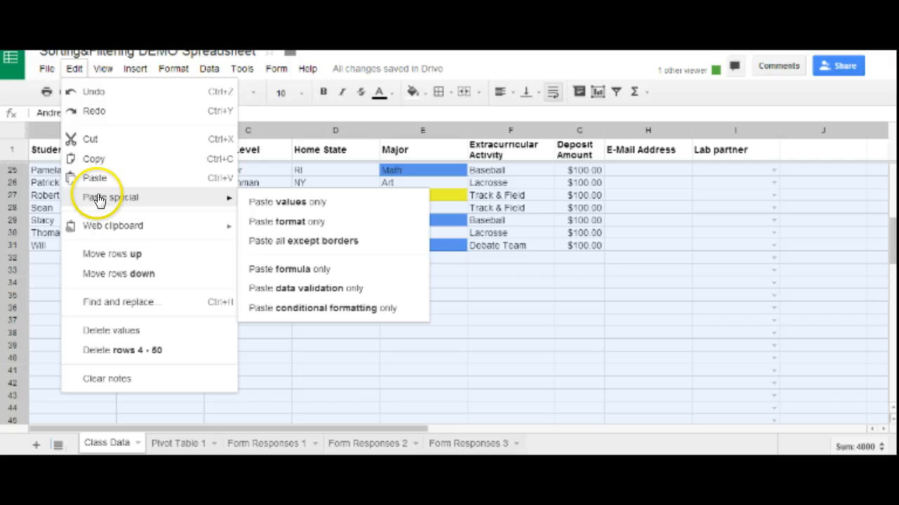
pyautogui.click(276, 221)
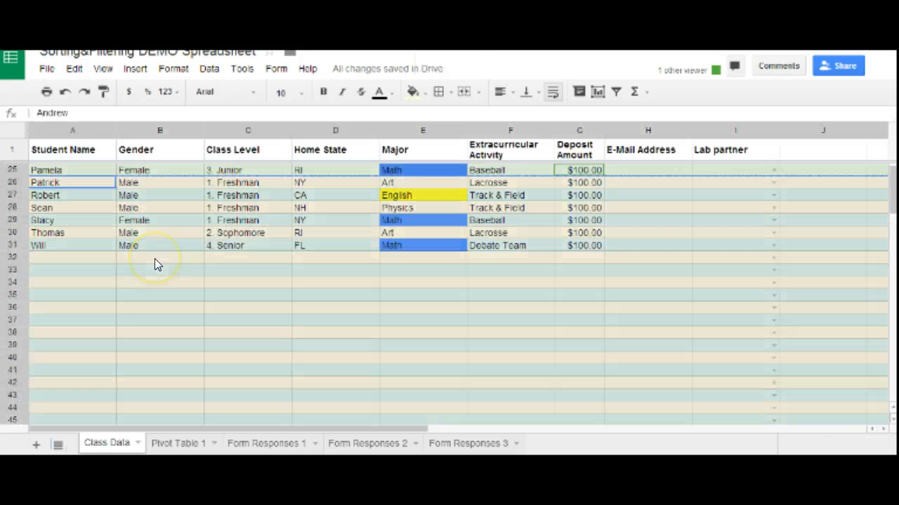
pyautogui.scroll(1, 123, 285)
pyautogui.scroll(3, 172, 270)
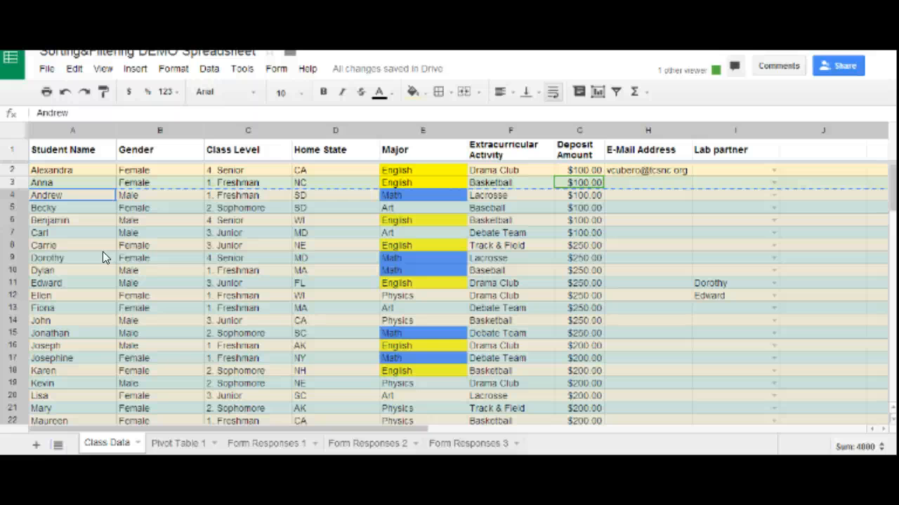
# - Examine the options for sorting the sheet A → Z and Z → A by the Student Name column
pyautogui.click(108, 132)
pyautogui.click(151, 365)
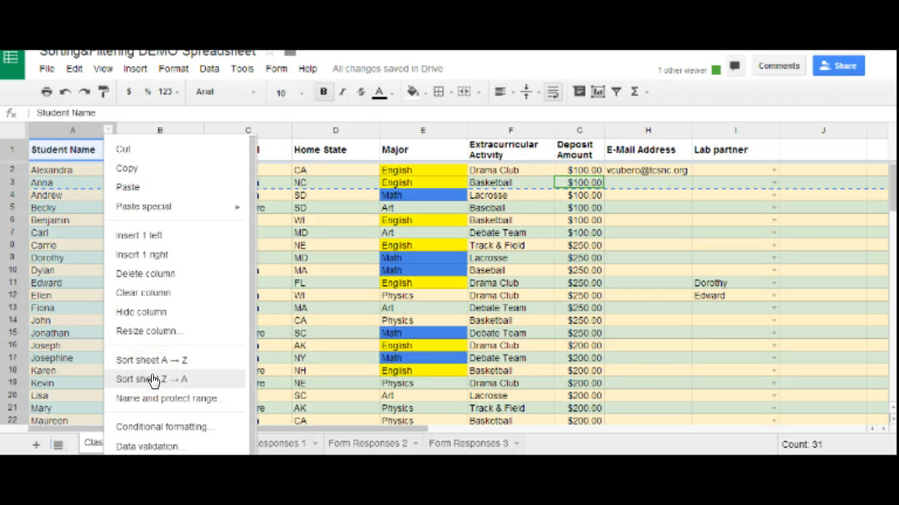
pyautogui.click(156, 380)
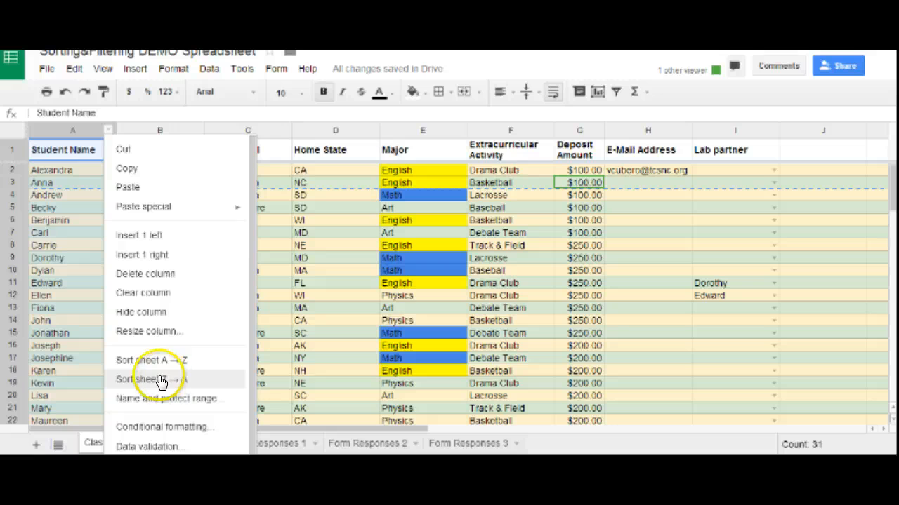
# - Move rows 4 and 5 together one row down, so the row beneath them takes the row 4 position
pyautogui.click(19, 196)
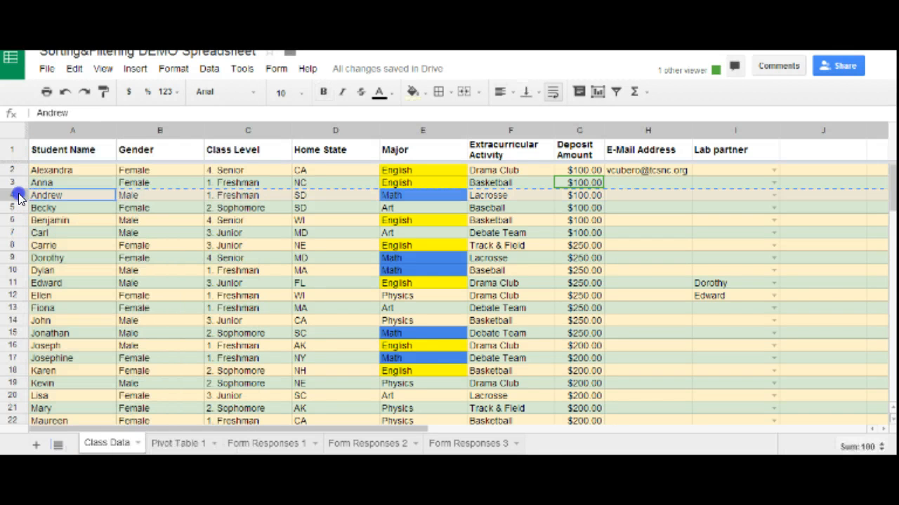
pyautogui.moveTo(18, 195); pyautogui.dragTo(9, 214)
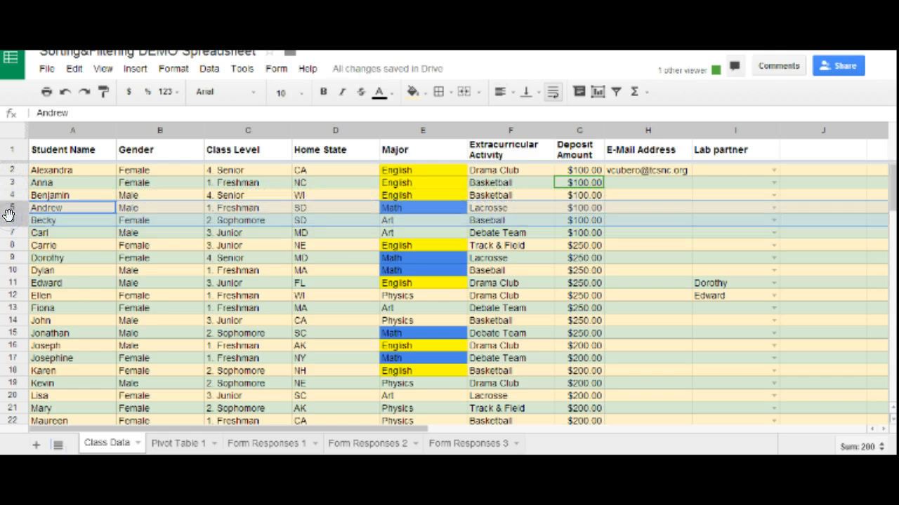
# - Copy the formatting of rows 2 and 3 onto empty rows 53 to 58 with the Paint format tool
pyautogui.click(19, 172)
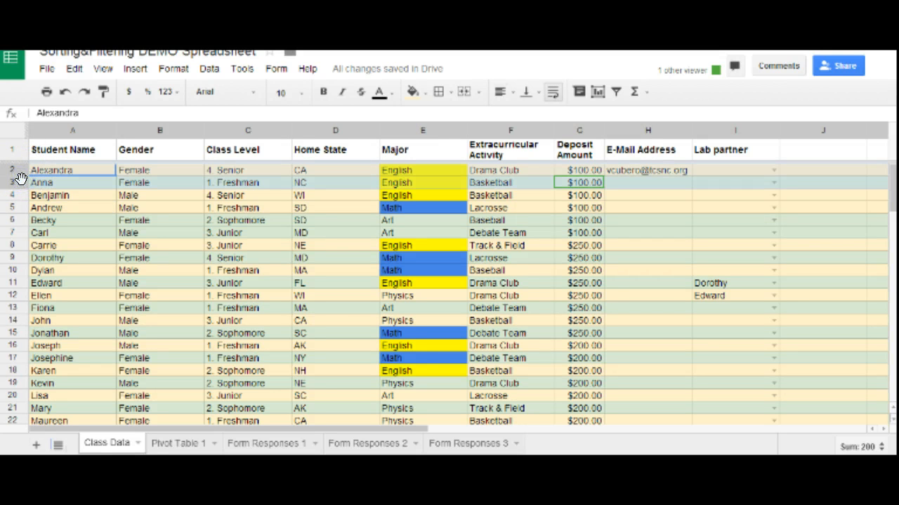
pyautogui.click(103, 92)
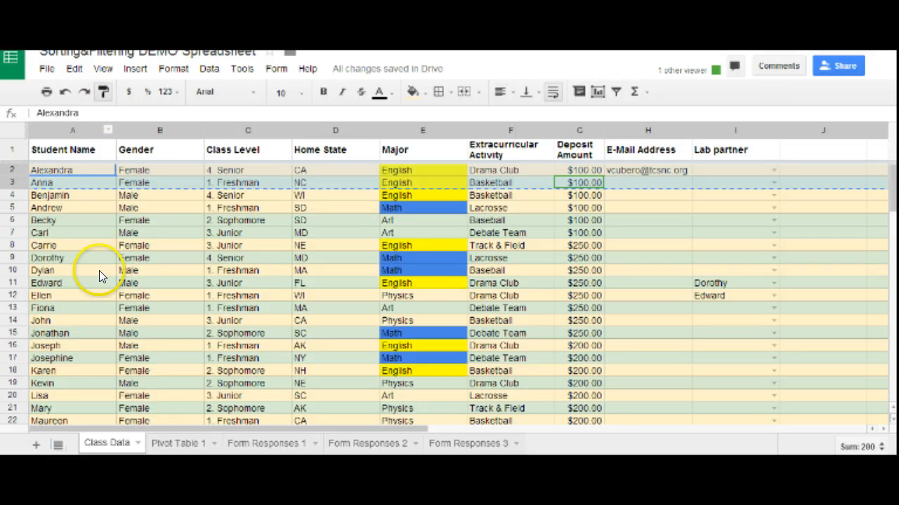
pyautogui.scroll(-15, 89, 283)
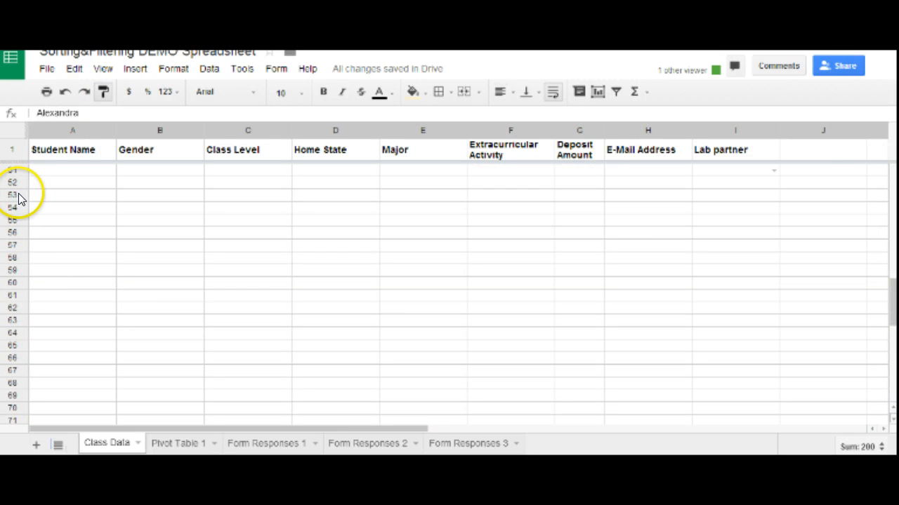
pyautogui.moveTo(19, 195)
pyautogui.mouseDown()
pyautogui.moveTo(30, 221)
pyautogui.moveTo(26, 257)
pyautogui.mouseUp()
# - Paint the format of rows 53 to 58 onto the area starting at cell B54
pyautogui.click(104, 91)
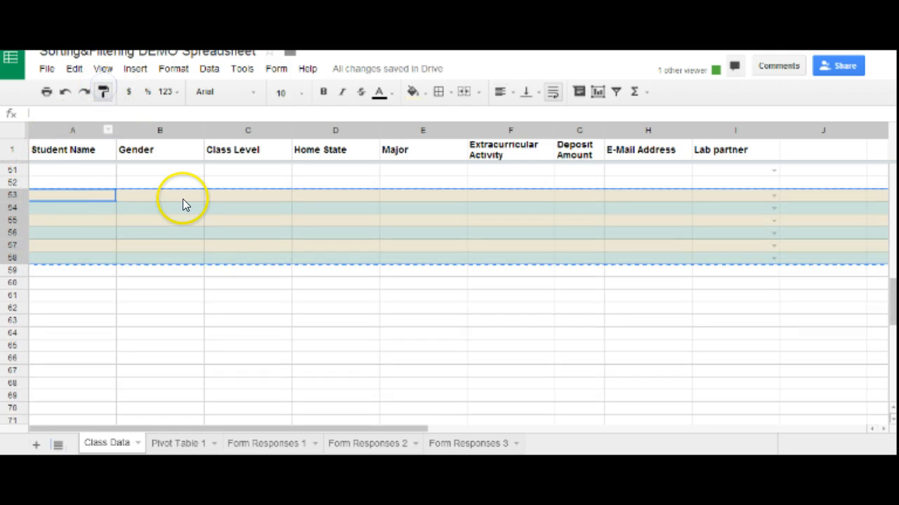
pyautogui.click(136, 205)
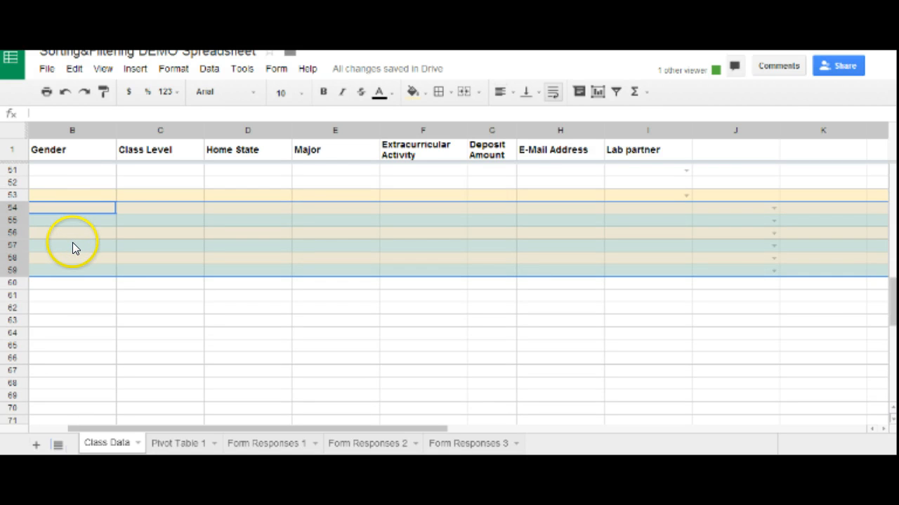
pyautogui.scroll(1, 104, 245)
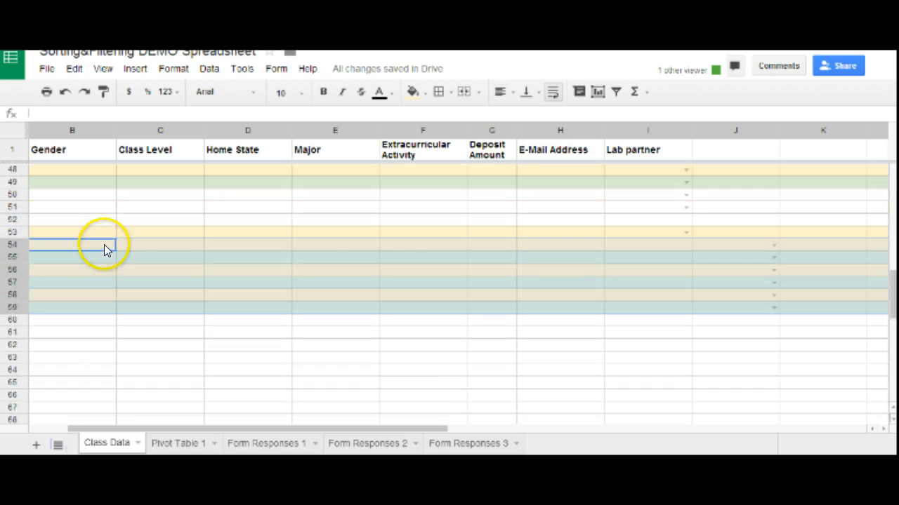